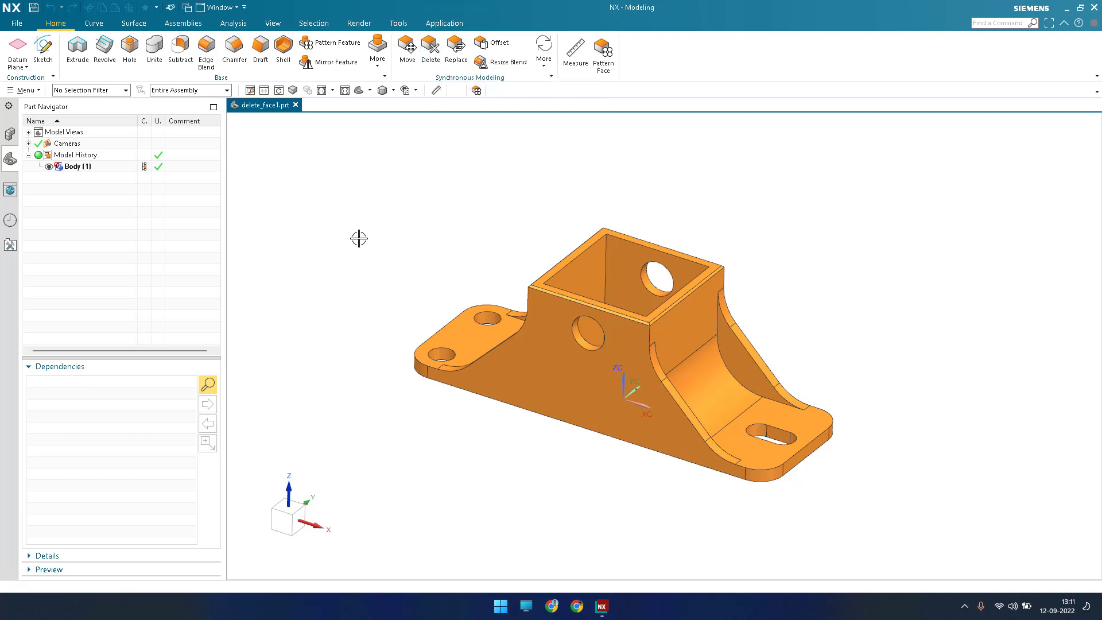
# Orbit and zoom around the bracket from several sides, then reset to the fitted trimetric view
pyautogui.scroll(-2, 359, 238)
pyautogui.scroll(5, 422, 316)
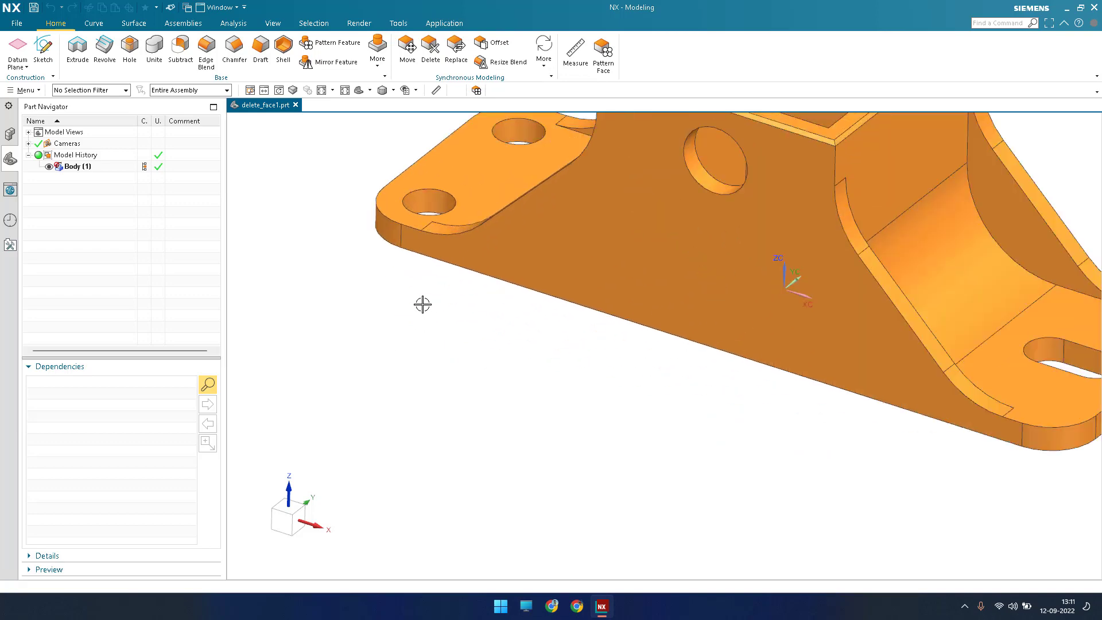
pyautogui.scroll(-3, 422, 305)
pyautogui.moveTo(451, 286); pyautogui.dragTo(514, 317, button='middle')
pyautogui.scroll(3, 607, 300)
pyautogui.scroll(-3, 609, 301)
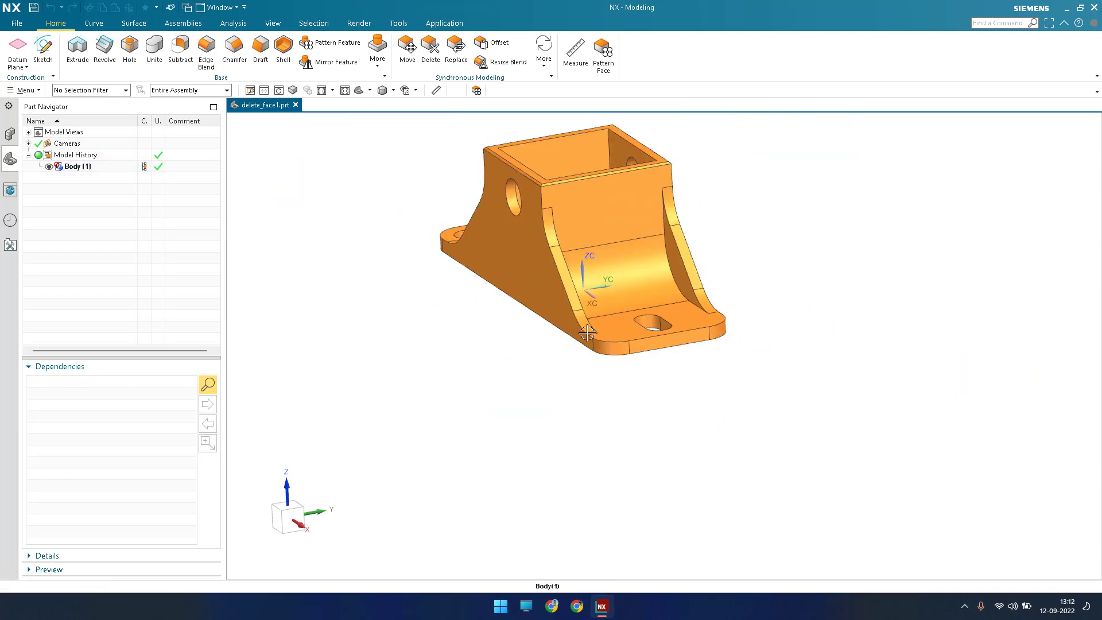
pyautogui.scroll(2, 563, 293)
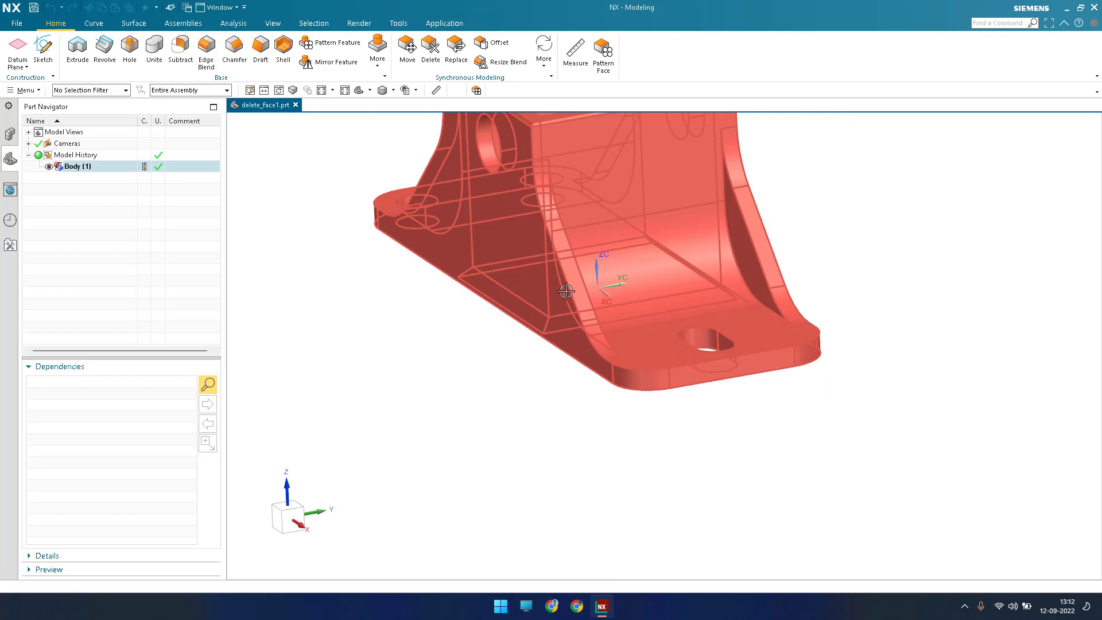
pyautogui.scroll(-3, 566, 292)
pyautogui.moveTo(566, 293); pyautogui.dragTo(522, 186, button='middle')
pyautogui.scroll(2, 568, 241)
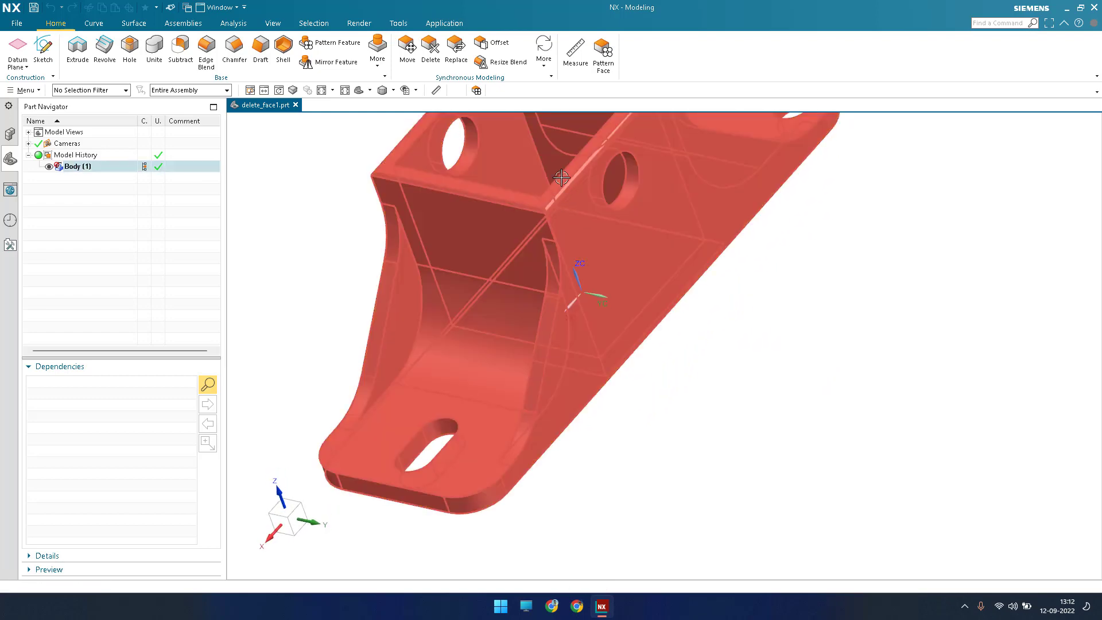
pyautogui.scroll(5, 532, 253)
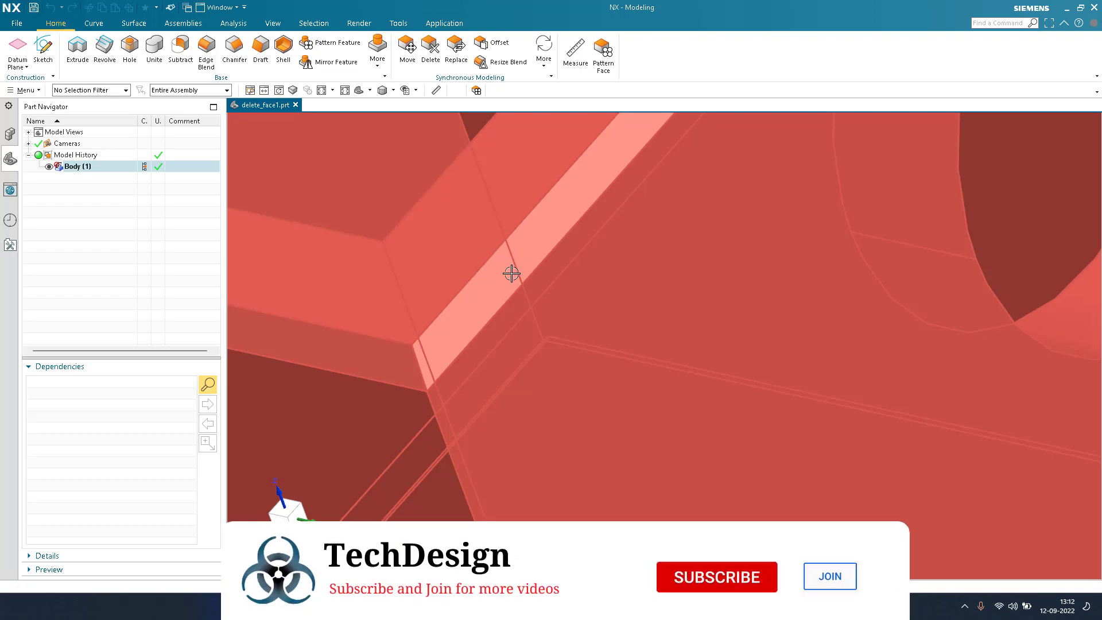
pyautogui.scroll(-2, 511, 266)
pyautogui.scroll(-6, 521, 251)
pyautogui.moveTo(475, 163); pyautogui.dragTo(515, 236, button='middle')
pyautogui.press('Home')
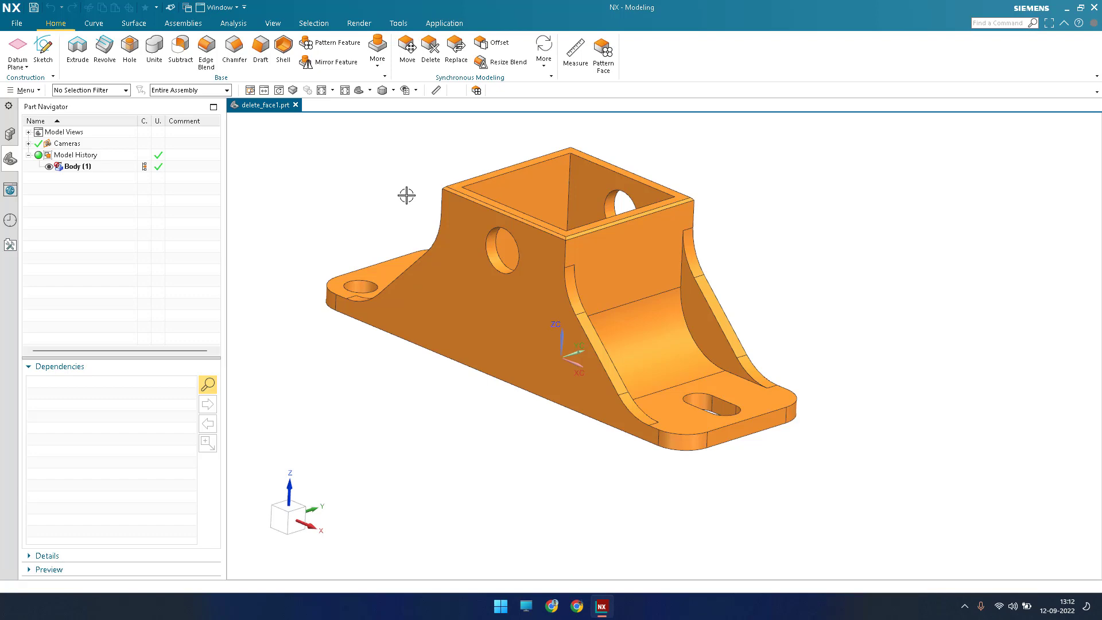
# Select the whole bracket body, zoom in and out, then clear the selection
pyautogui.click(570, 284)
pyautogui.scroll(5, 570, 284)
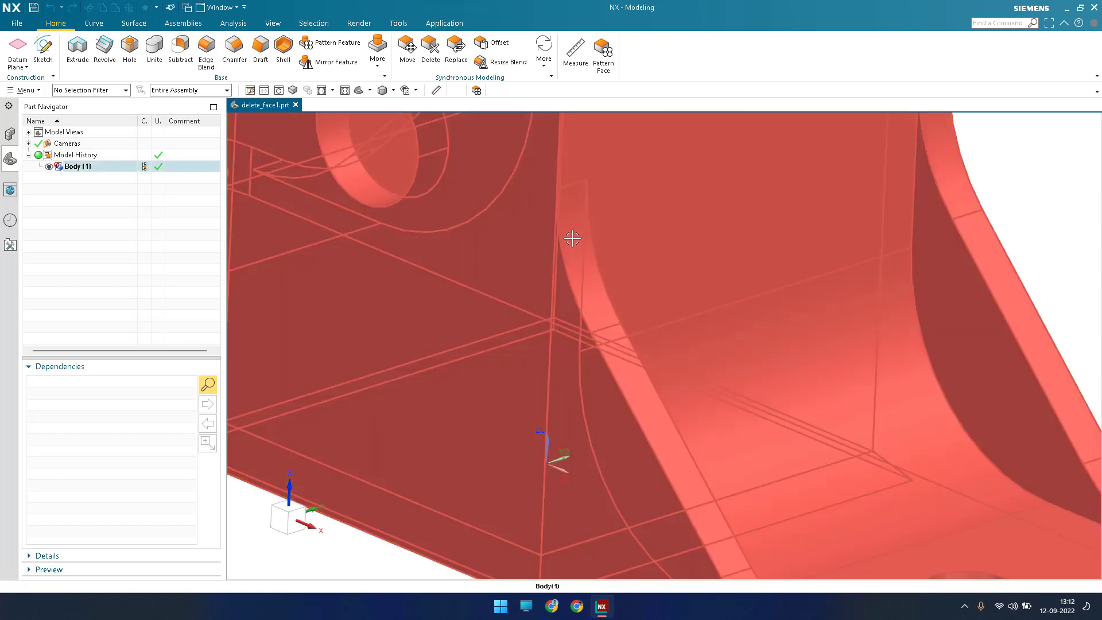
pyautogui.scroll(-5, 577, 322)
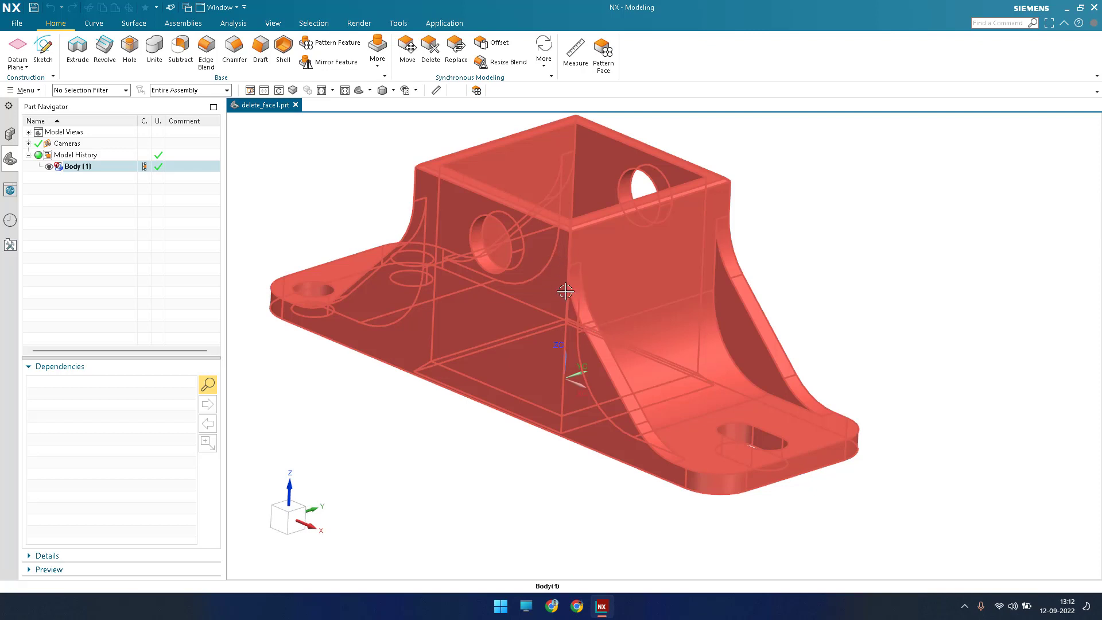
pyautogui.press('Escape')
pyautogui.scroll(-5, 574, 327)
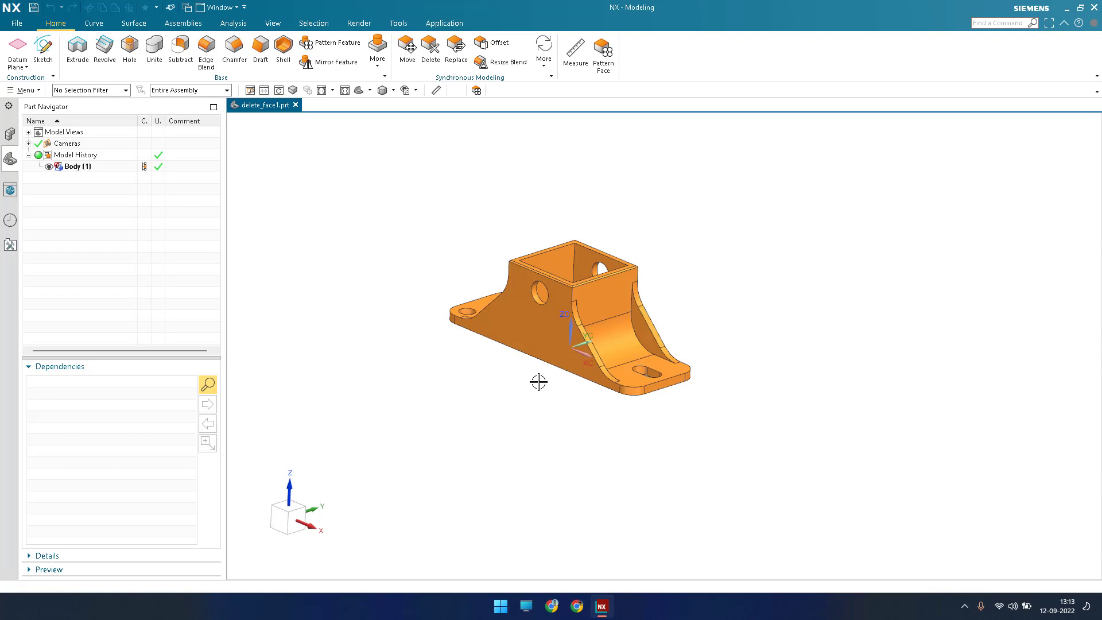
pyautogui.scroll(3, 538, 381)
# Frame the hole and rim, then open Delete Face and move the dialog near the model
pyautogui.keyDown('shift'); pyautogui.moveTo(539, 381); pyautogui.dragTo(494, 426, button='middle'); pyautogui.keyUp('shift')
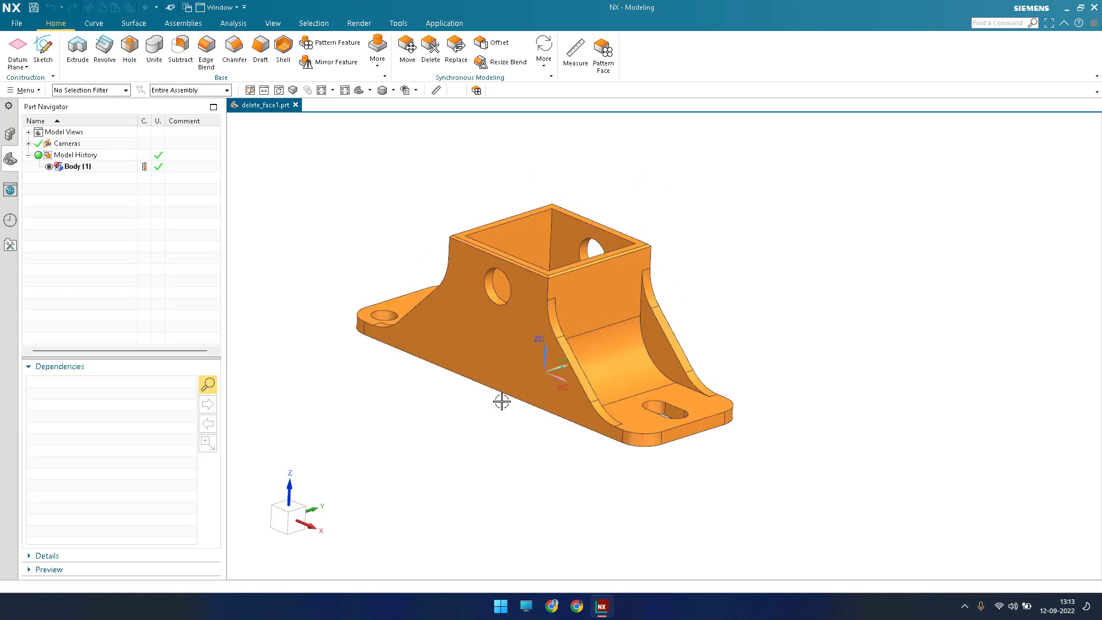
pyautogui.scroll(5, 503, 277)
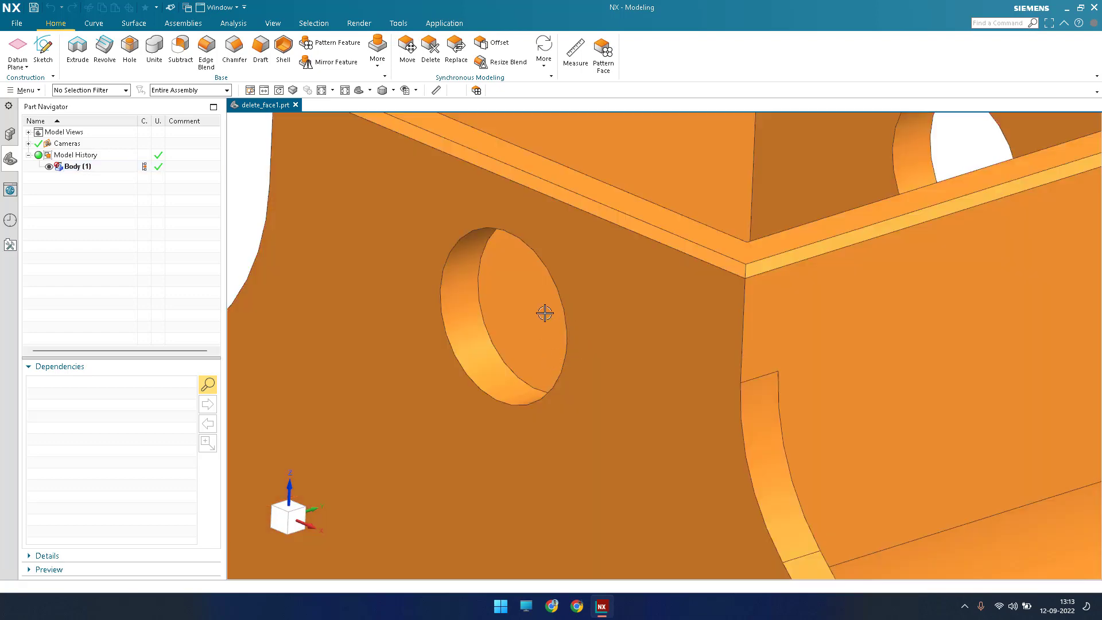
pyautogui.scroll(-5, 550, 284)
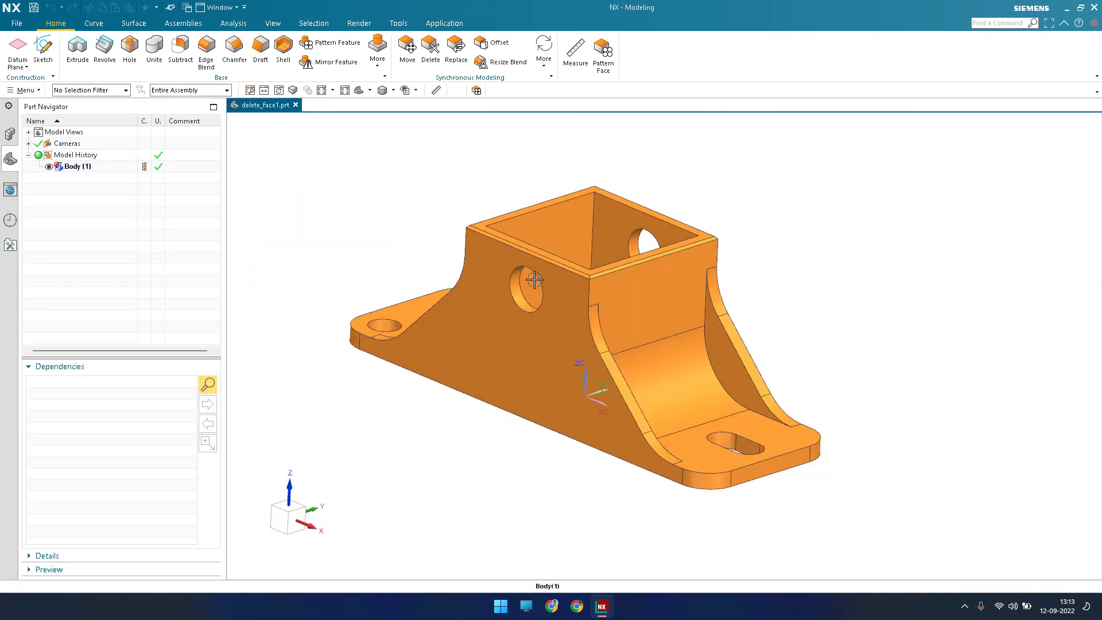
pyautogui.scroll(4, 687, 467)
pyautogui.scroll(-7, 635, 374)
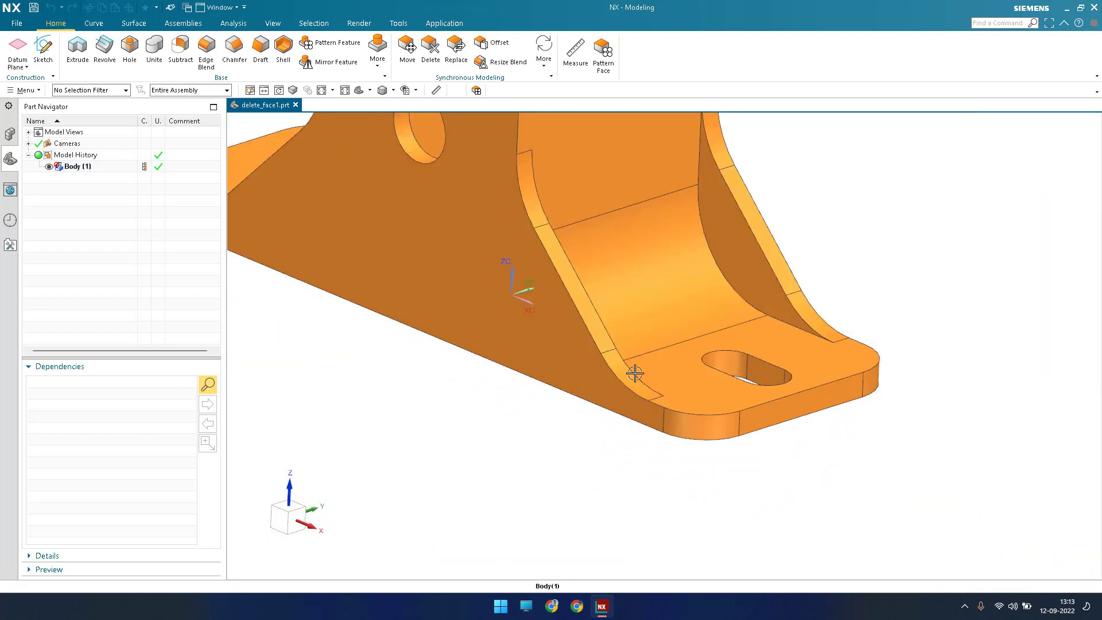
pyautogui.scroll(5, 555, 254)
pyautogui.scroll(5, 485, 360)
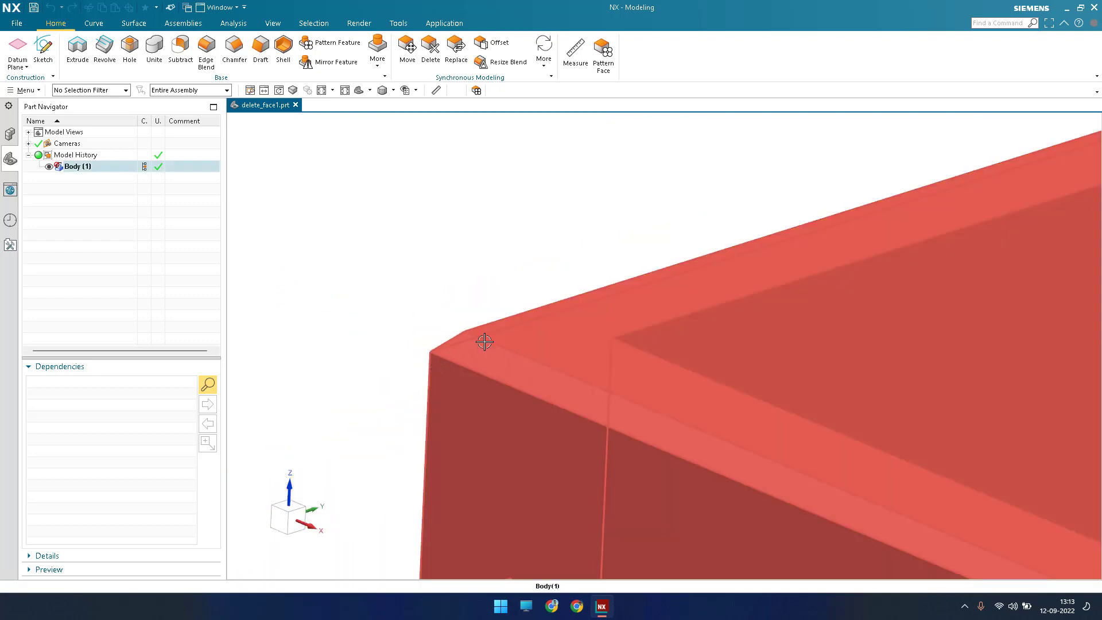
pyautogui.scroll(-6, 456, 391)
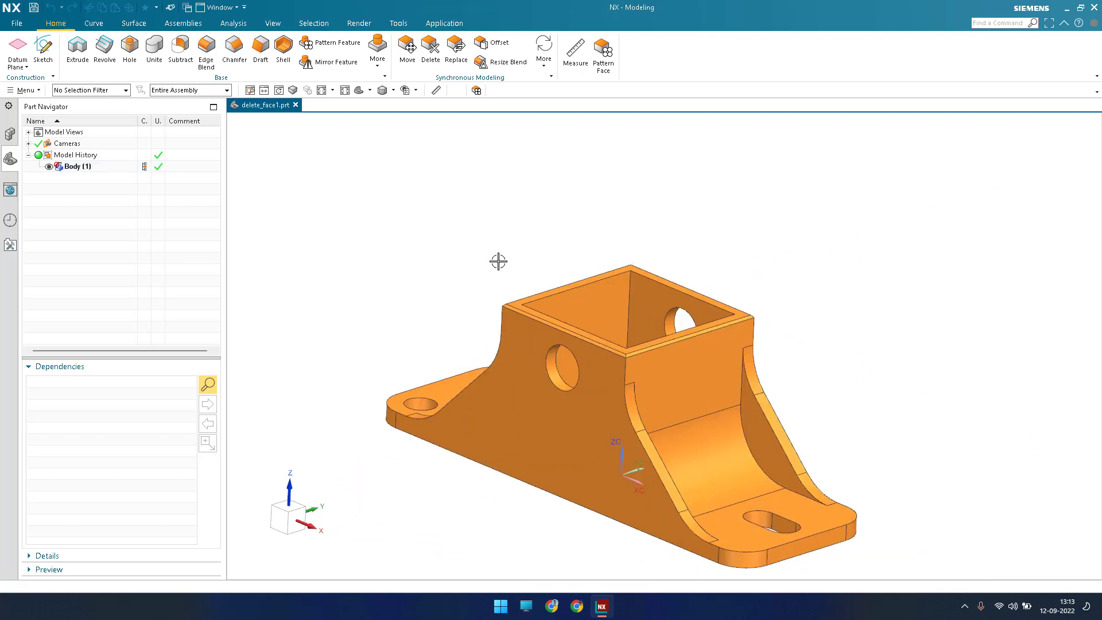
pyautogui.click(430, 48)
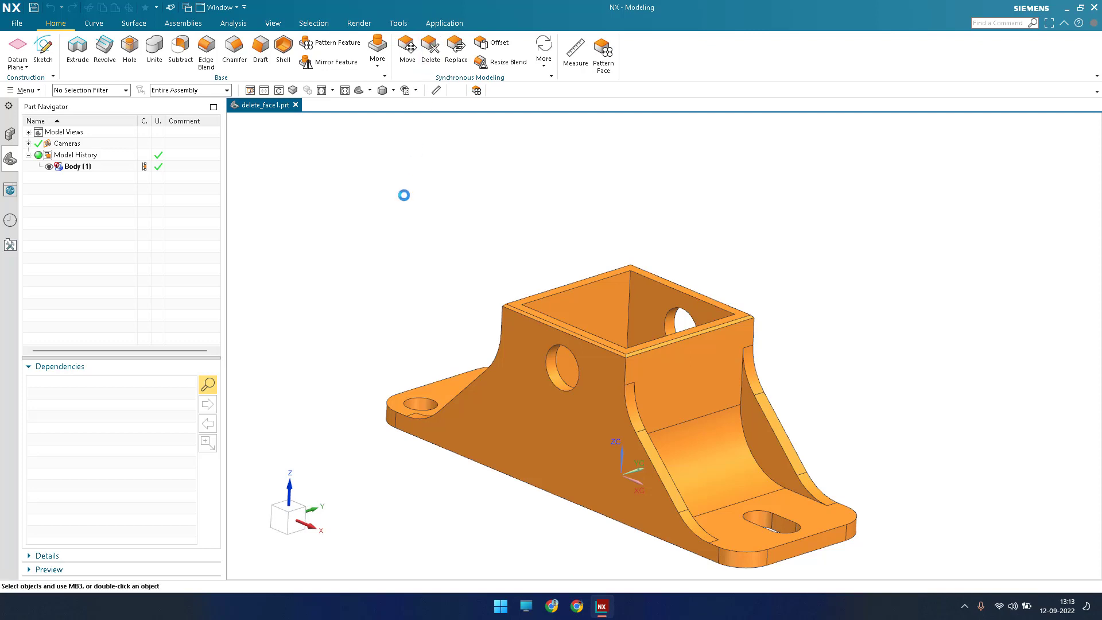
pyautogui.moveTo(92, 12); pyautogui.dragTo(251, 124)
# Keep the Delete Face type set to Face and pick the side-wall hole's cylindrical face
pyautogui.click(263, 142)
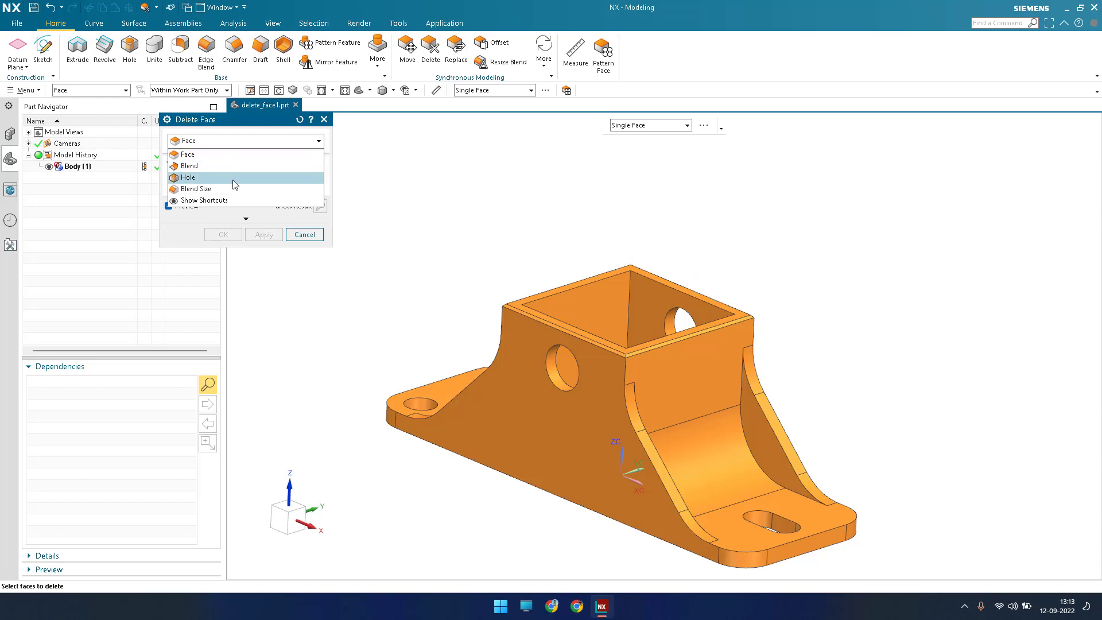
pyautogui.click(214, 154)
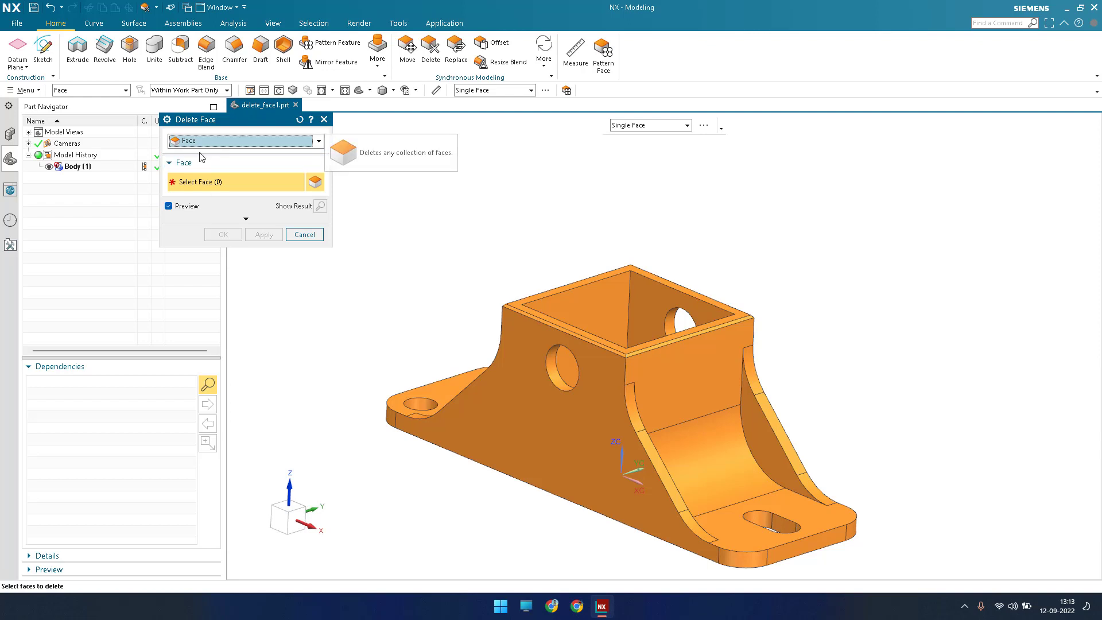
pyautogui.click(202, 146)
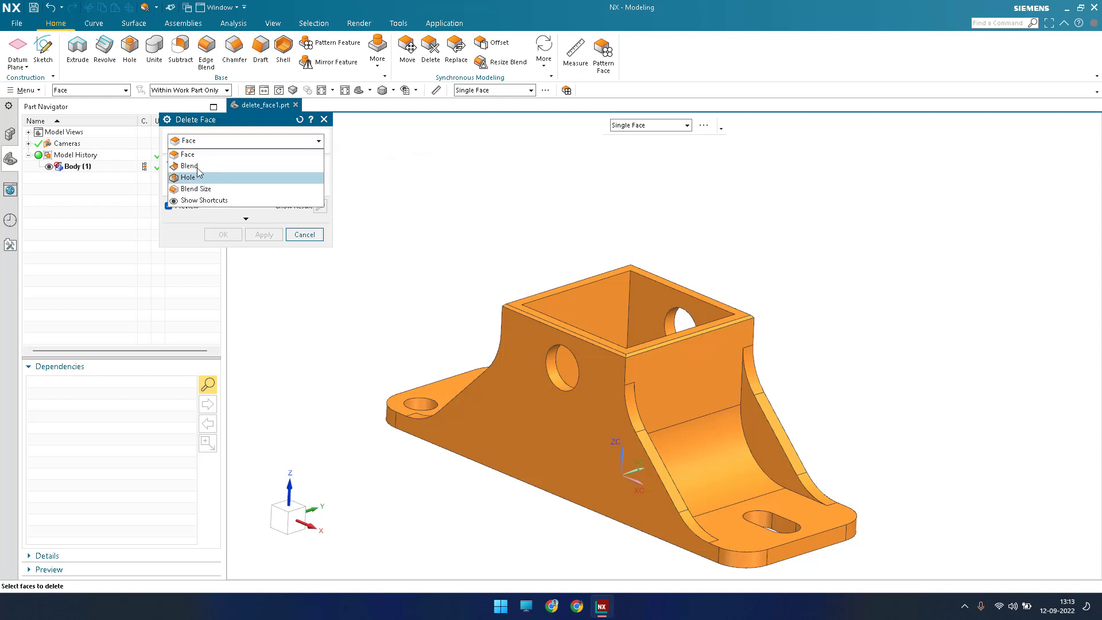
pyautogui.click(373, 246)
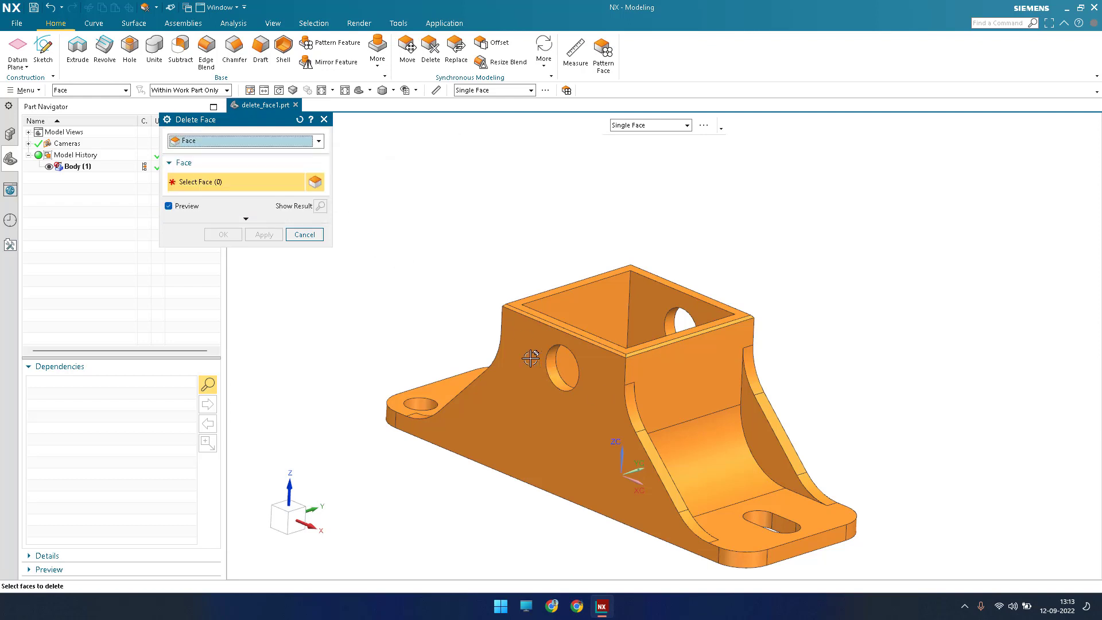
pyautogui.scroll(3, 552, 368)
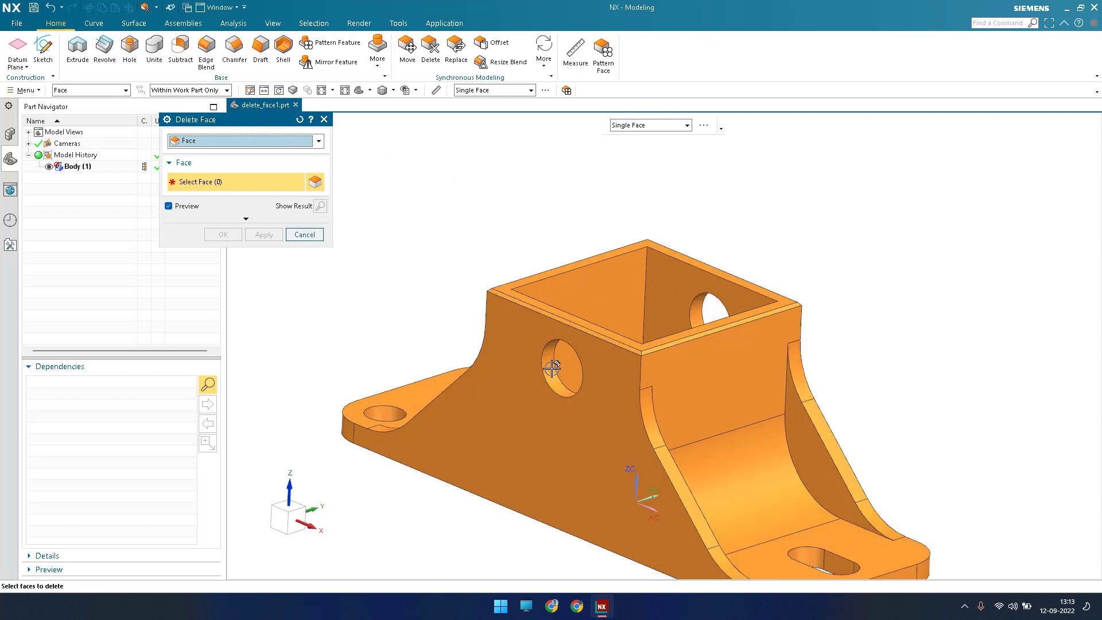
pyautogui.click(553, 369)
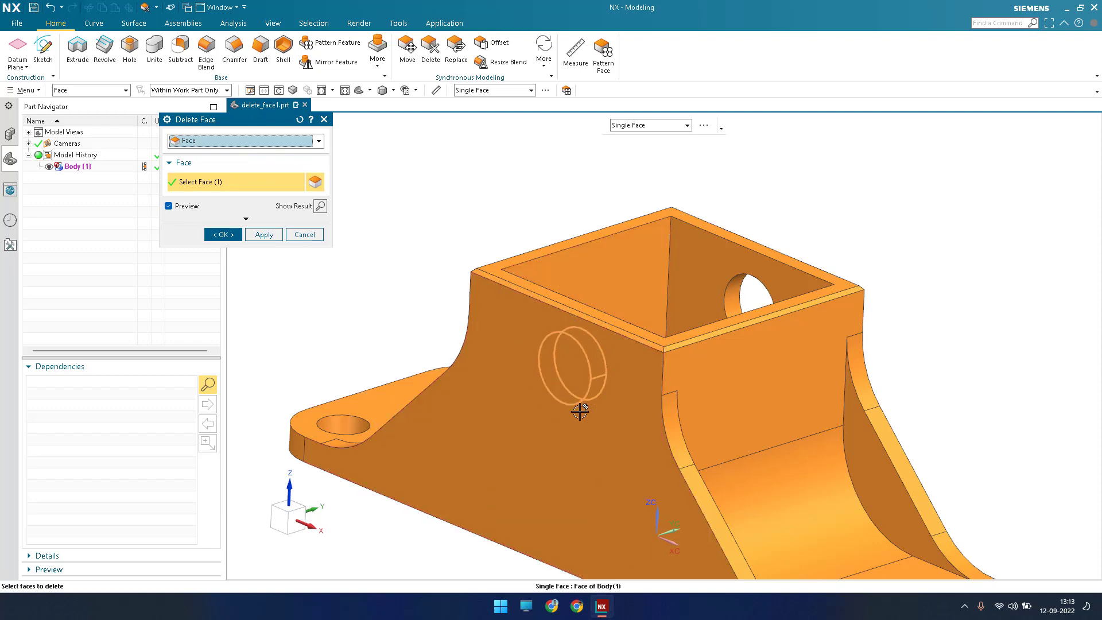
pyautogui.scroll(-3, 571, 350)
pyautogui.scroll(5, 570, 345)
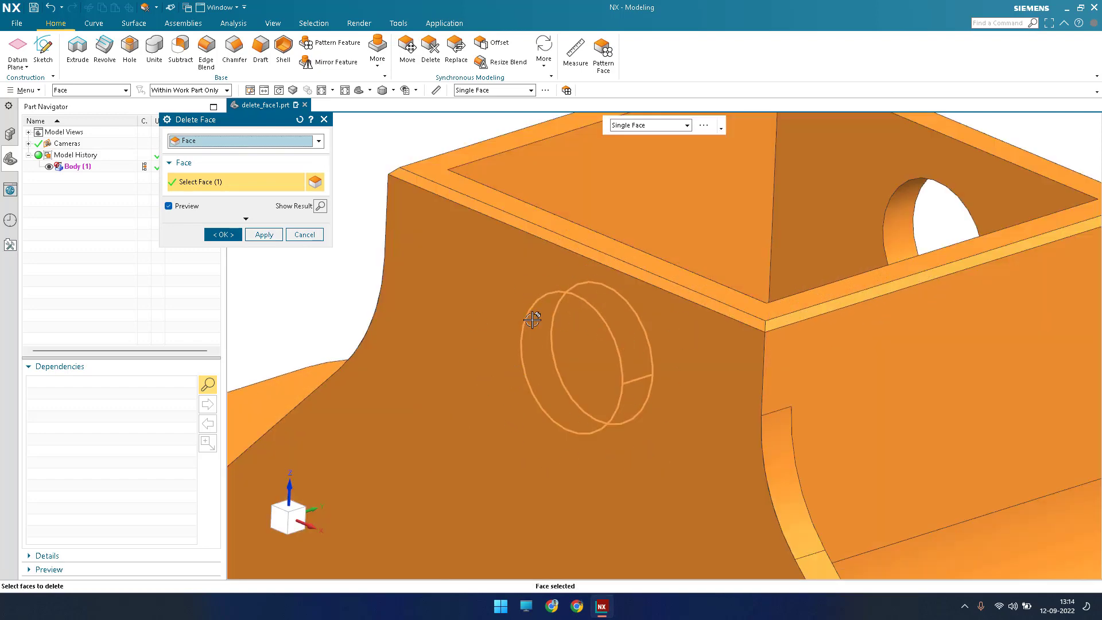
pyautogui.scroll(-5, 532, 319)
# Apply the deletion so the side-wall hole is closed over
pyautogui.click(264, 234)
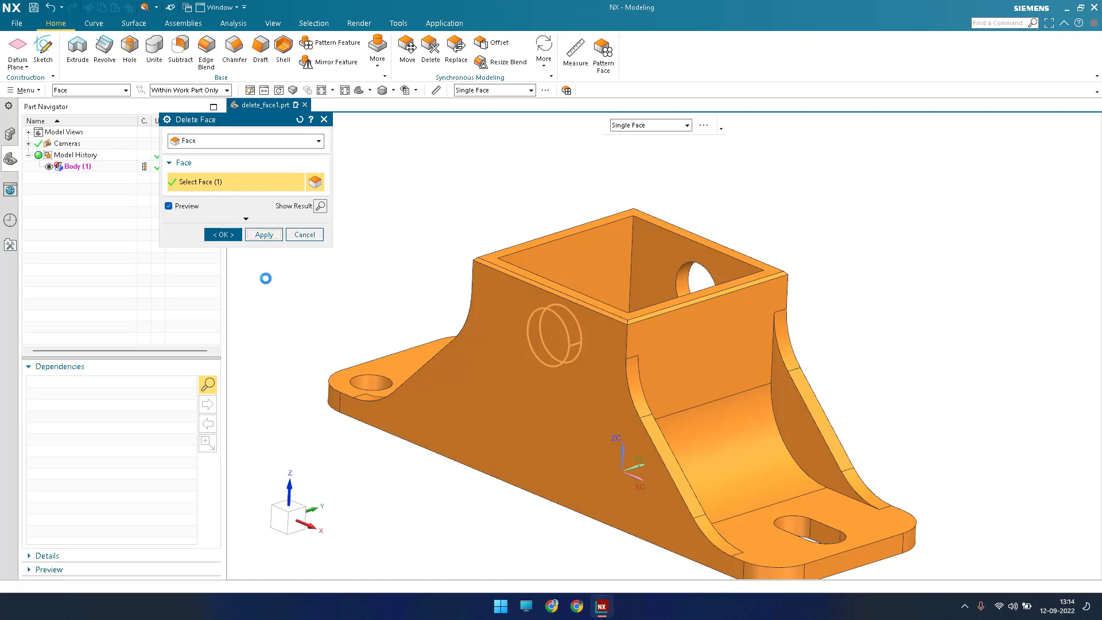
pyautogui.scroll(-3, 581, 359)
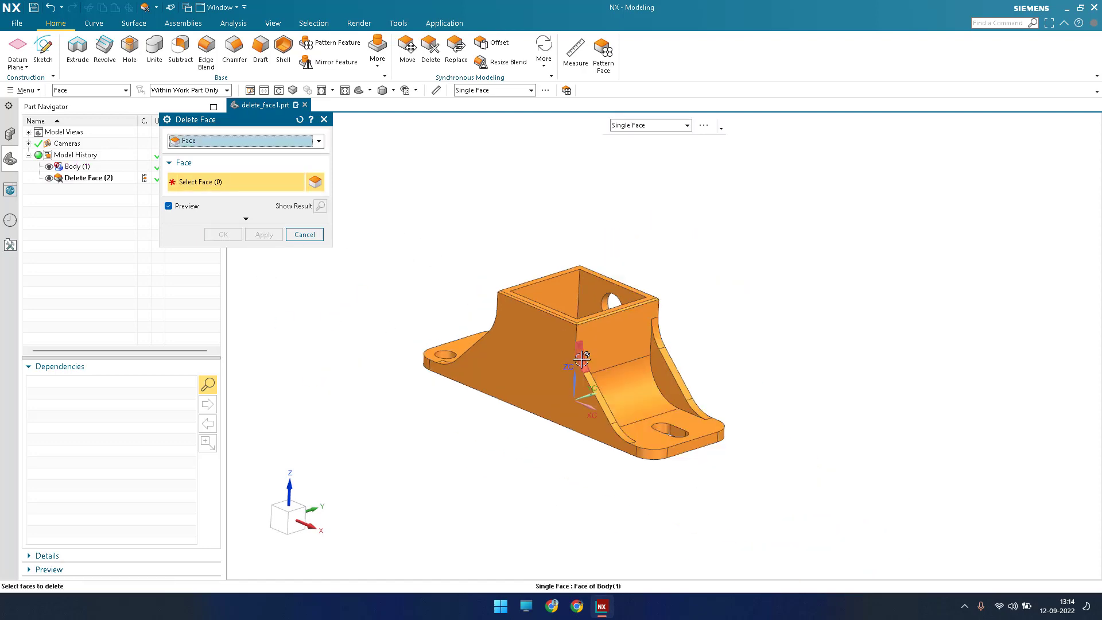
pyautogui.scroll(5, 582, 359)
# Select the two narrow inner chamfer strips of the curved cradle, so Select Face shows (2)
pyautogui.click(586, 340)
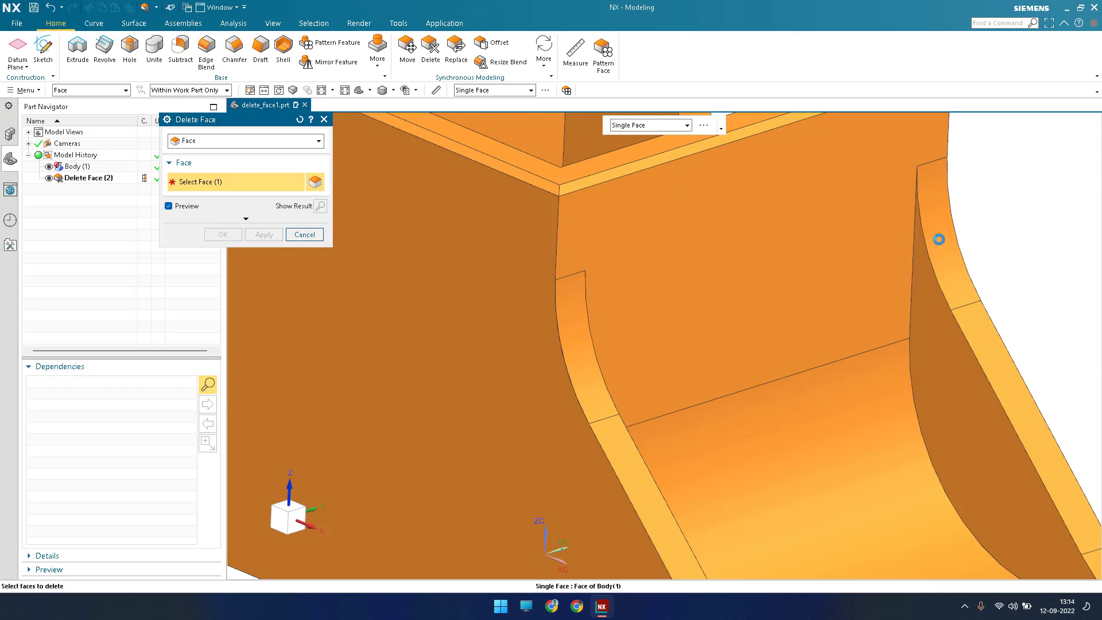
pyautogui.click(939, 239)
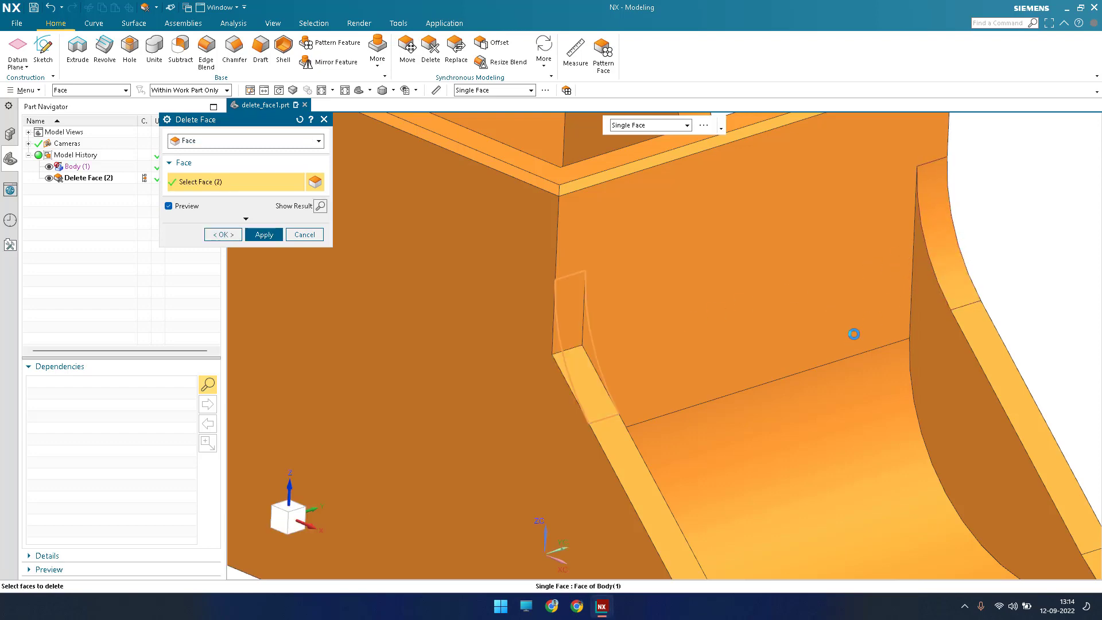
pyautogui.scroll(-3, 852, 337)
pyautogui.scroll(3, 867, 312)
pyautogui.scroll(-1, 796, 338)
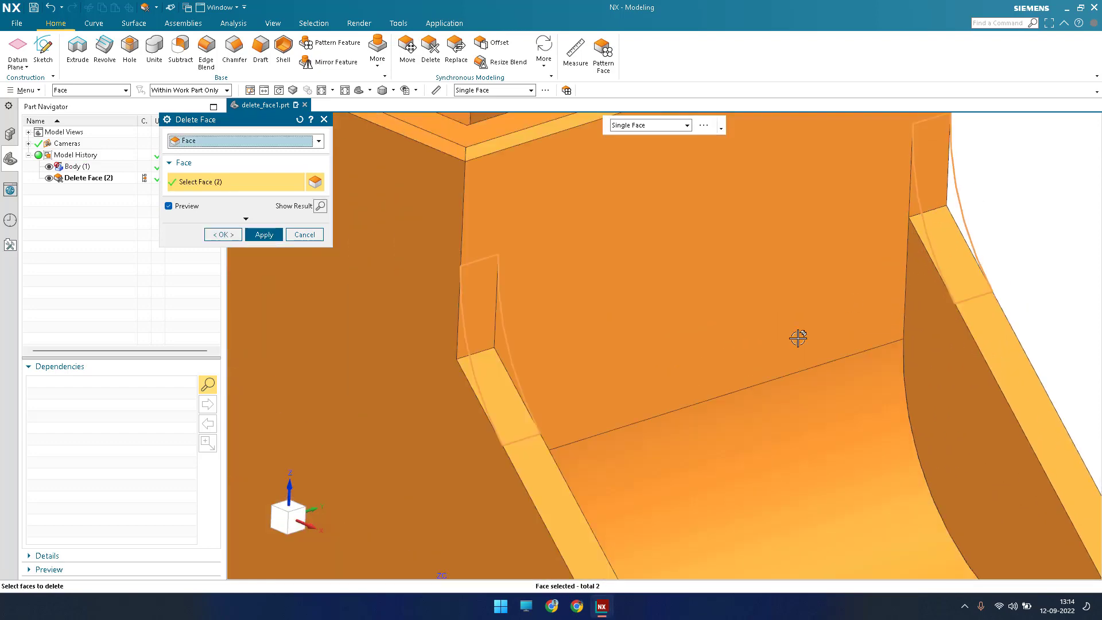
pyautogui.scroll(3, 651, 332)
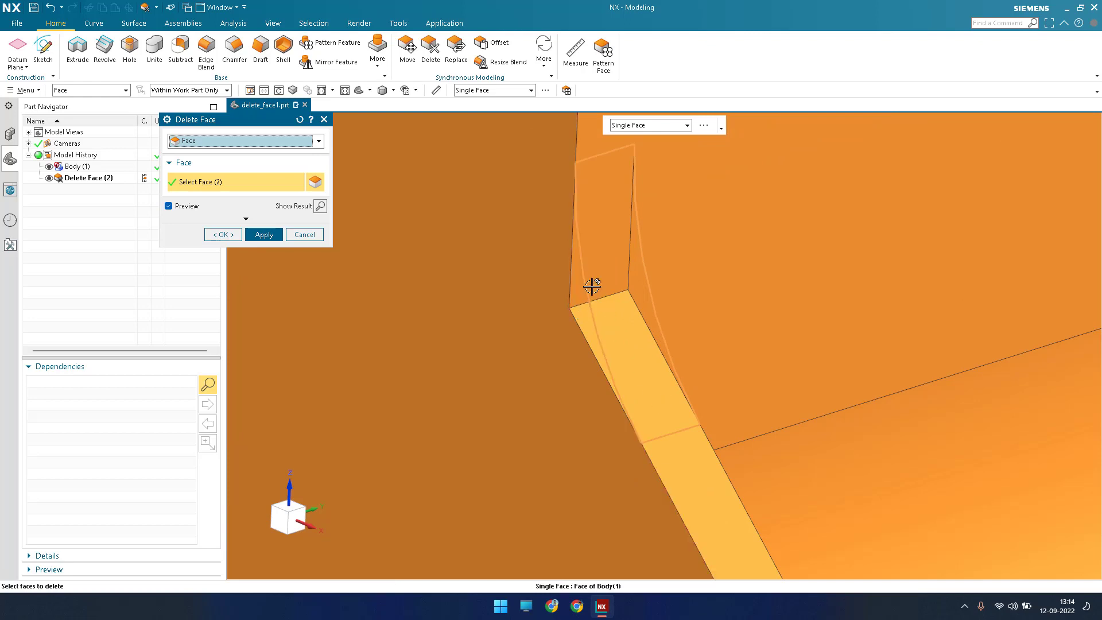
pyautogui.scroll(-3, 594, 341)
# Apply deletion of the two chamfer strips and orbit to look into the box pocket
pyautogui.click(264, 234)
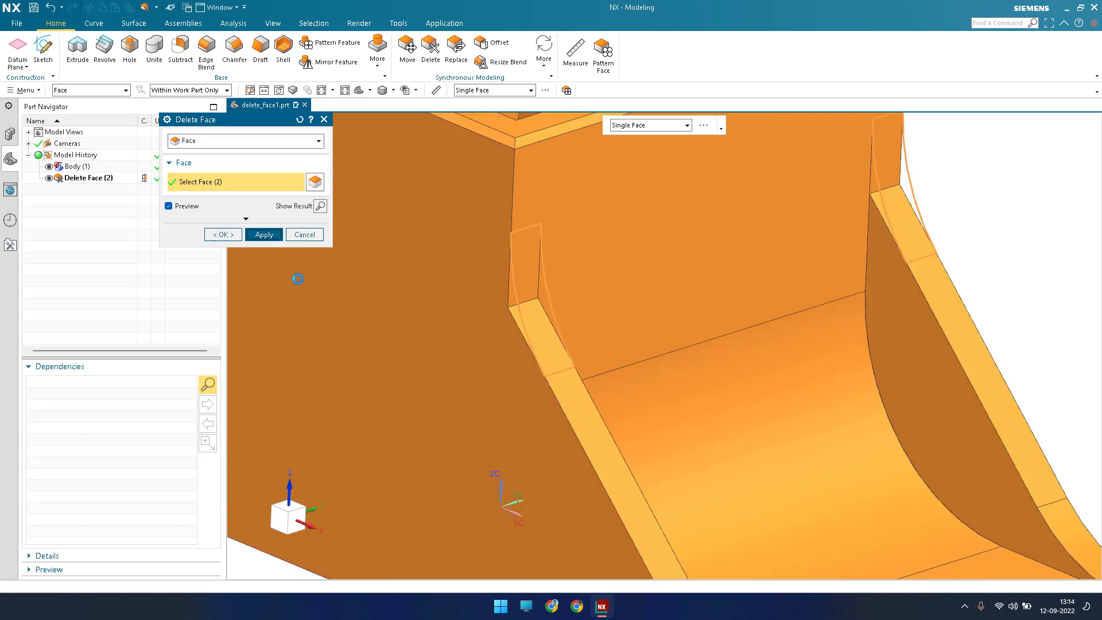
pyautogui.scroll(-3, 635, 288)
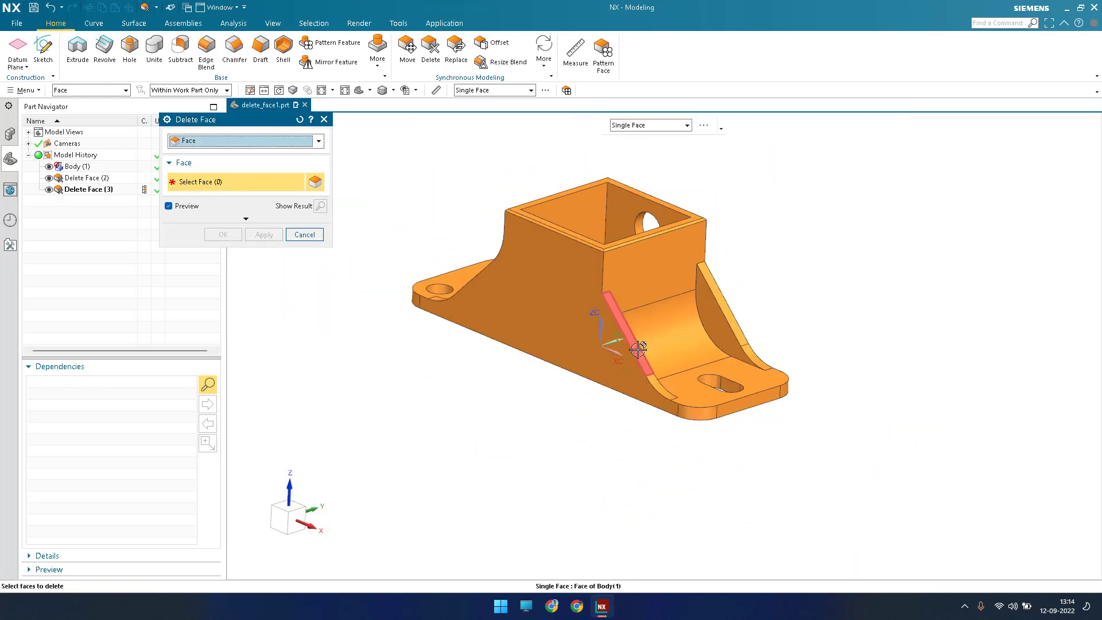
pyautogui.moveTo(620, 310); pyautogui.dragTo(536, 226, button='middle')
pyautogui.scroll(6, 536, 227)
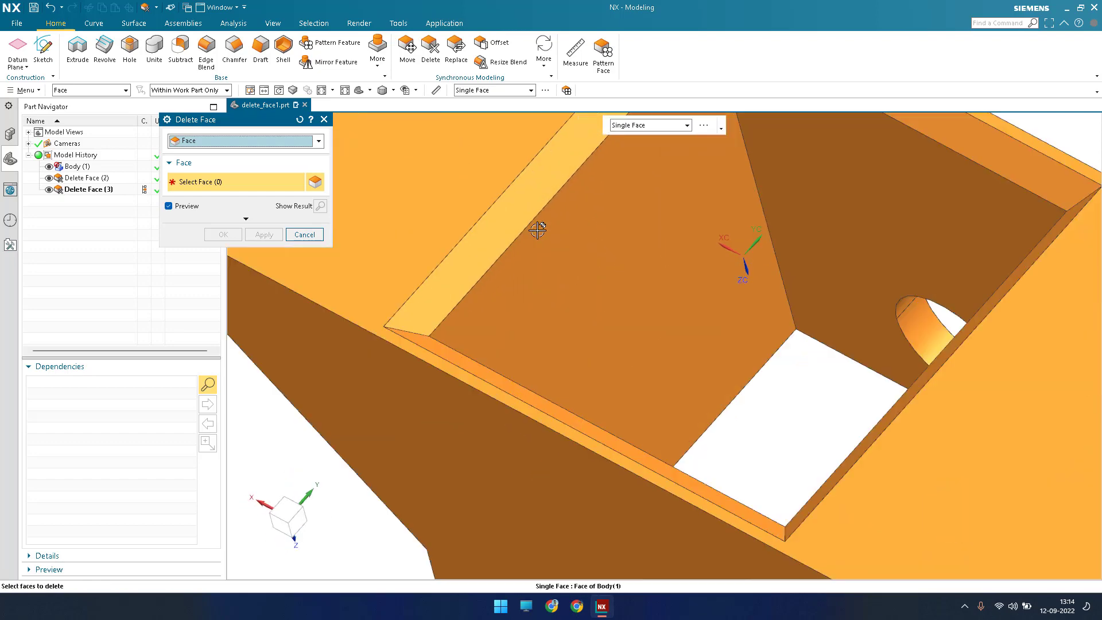
pyautogui.scroll(-5, 567, 308)
pyautogui.scroll(5, 590, 219)
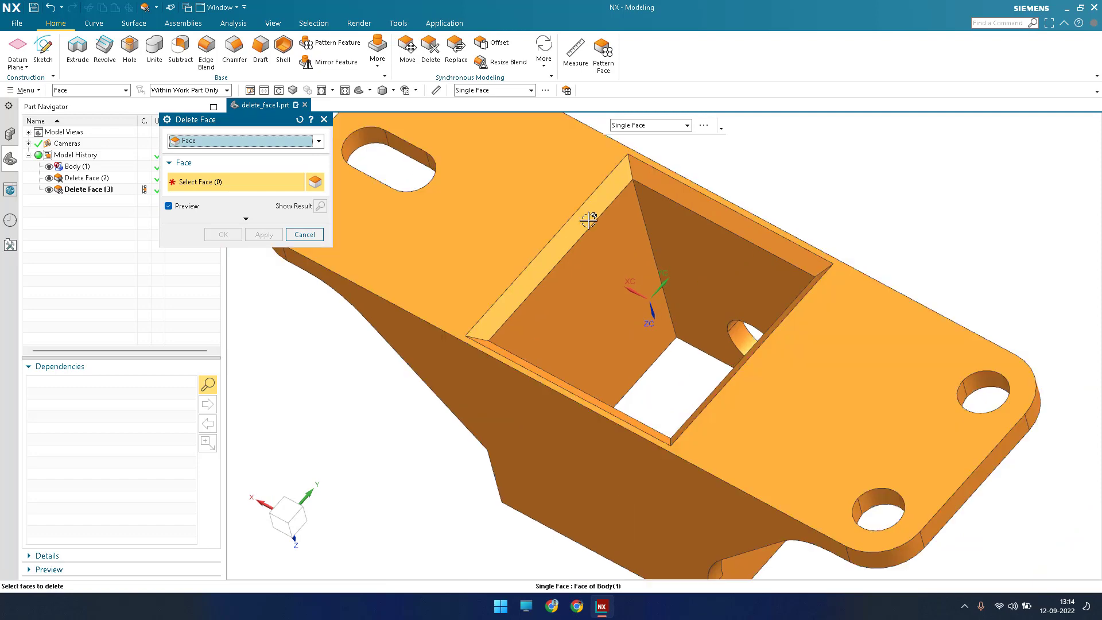
# Select the four narrow chamfer faces lining the pocket and confirm their deletion
pyautogui.click(592, 222)
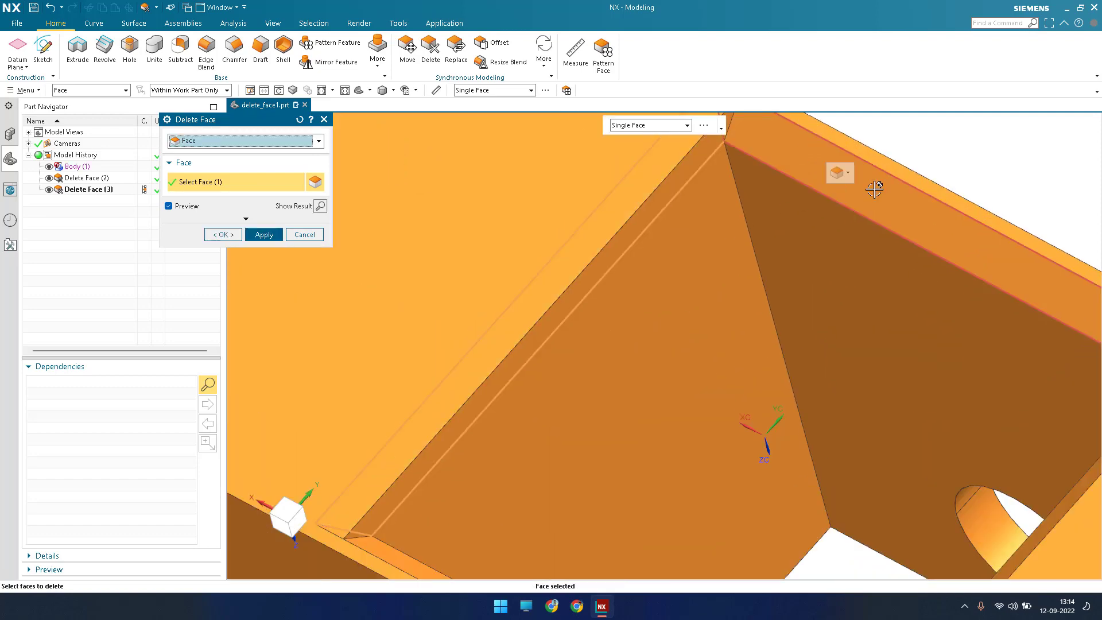
pyautogui.scroll(-4, 725, 212)
pyautogui.scroll(3, 713, 343)
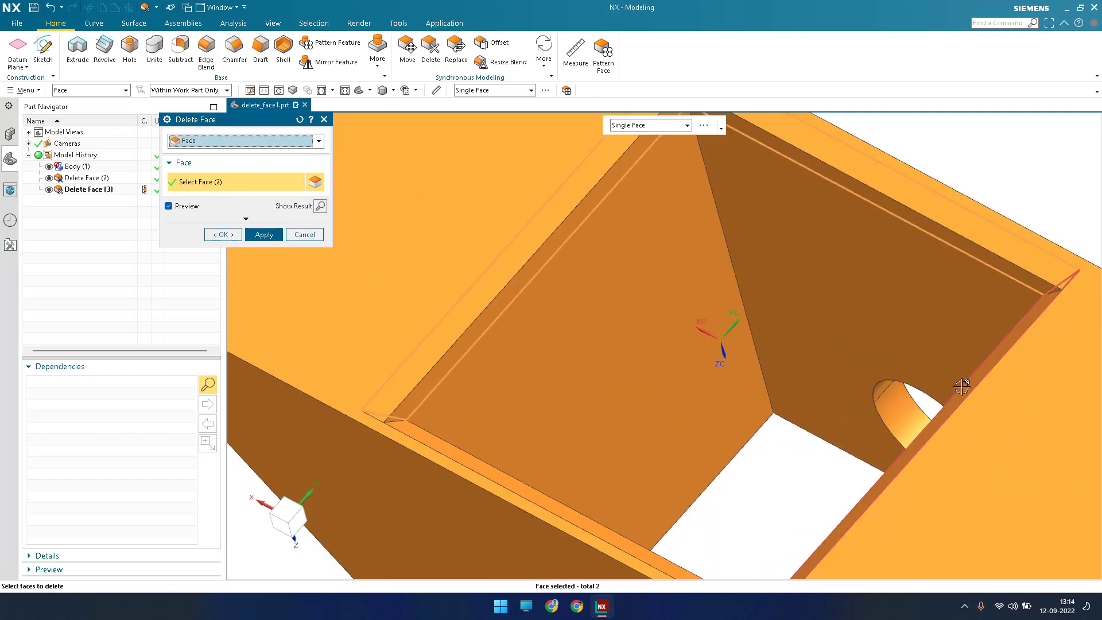
pyautogui.click(965, 394)
pyautogui.scroll(-3, 981, 373)
pyautogui.scroll(5, 819, 340)
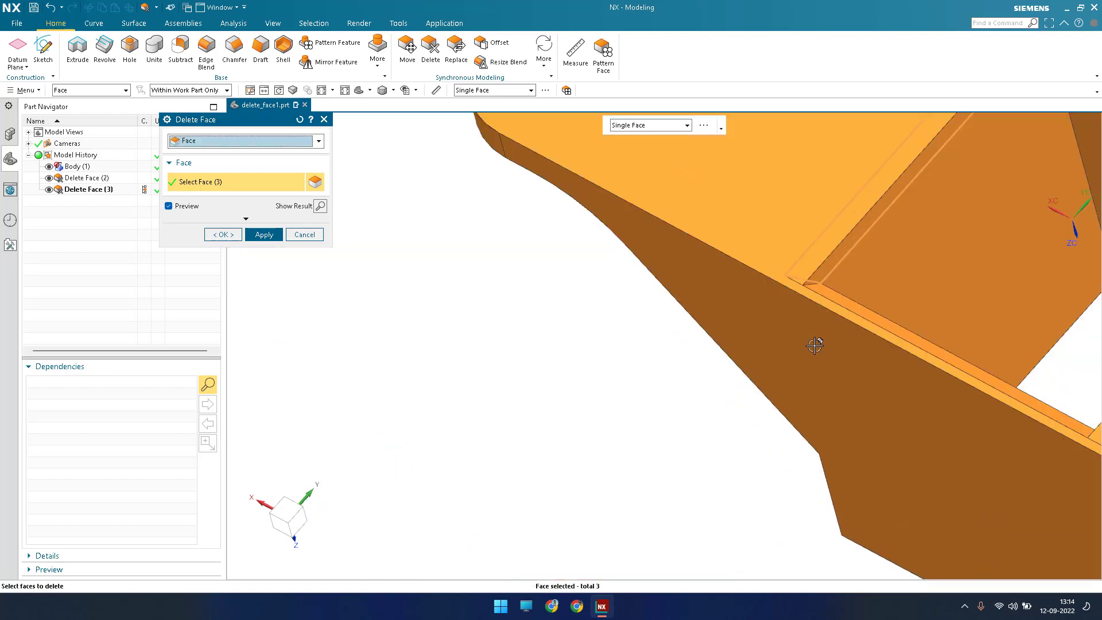
pyautogui.moveTo(818, 299); pyautogui.dragTo(765, 344, button='middle')
pyautogui.click(628, 449)
pyautogui.middleClick(622, 342)
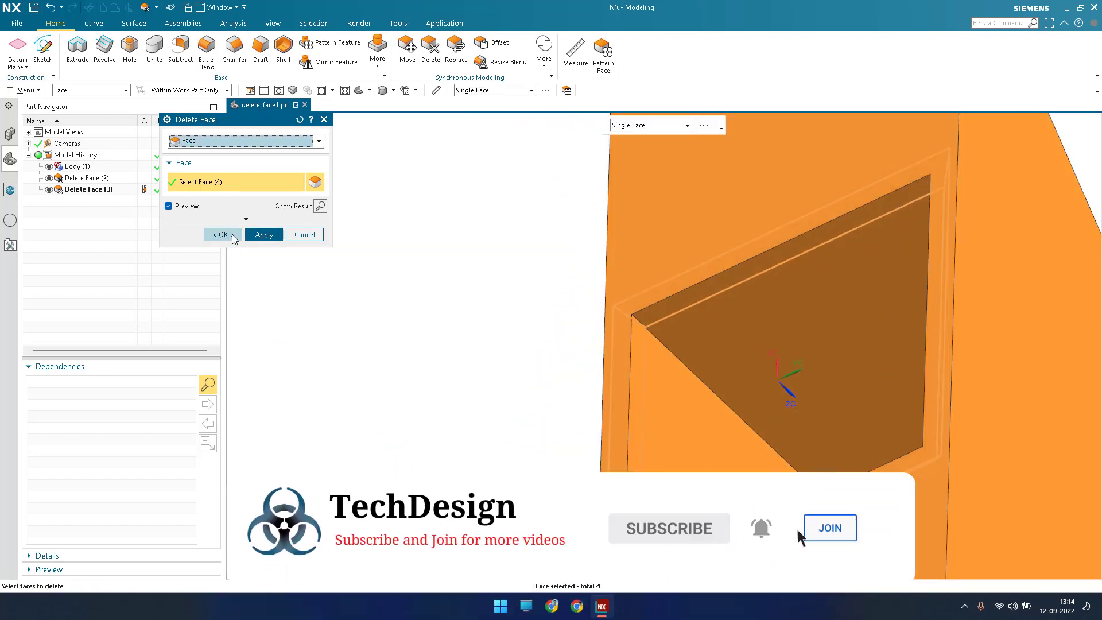
pyautogui.moveTo(622, 342); pyautogui.dragTo(634, 296, button='middle')
pyautogui.scroll(2, 635, 296)
pyautogui.scroll(-3, 639, 295)
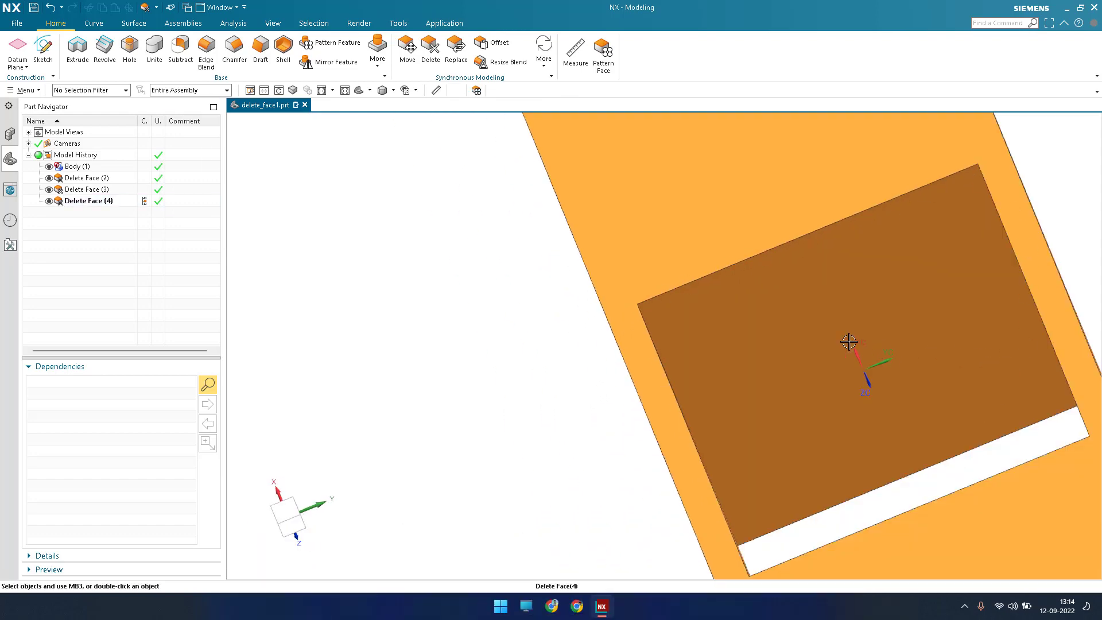
pyautogui.scroll(-5, 849, 341)
pyautogui.moveTo(859, 364); pyautogui.dragTo(804, 381, button='middle')
pyautogui.moveTo(769, 448); pyautogui.dragTo(705, 298, button='middle')
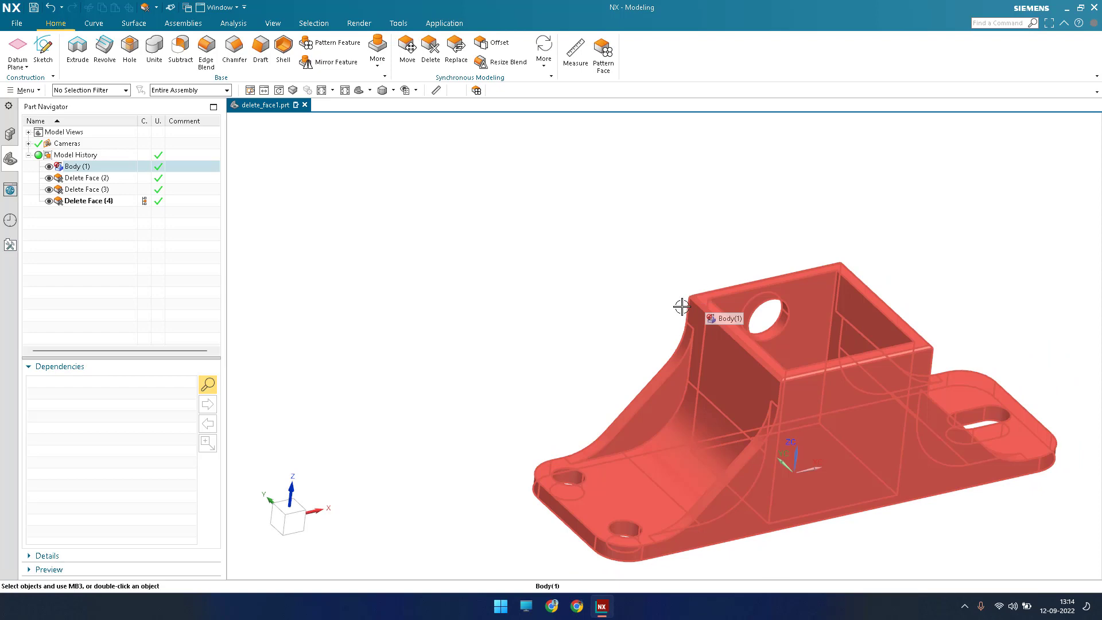
pyautogui.scroll(4, 672, 264)
pyautogui.scroll(-5, 666, 266)
pyautogui.scroll(3, 810, 320)
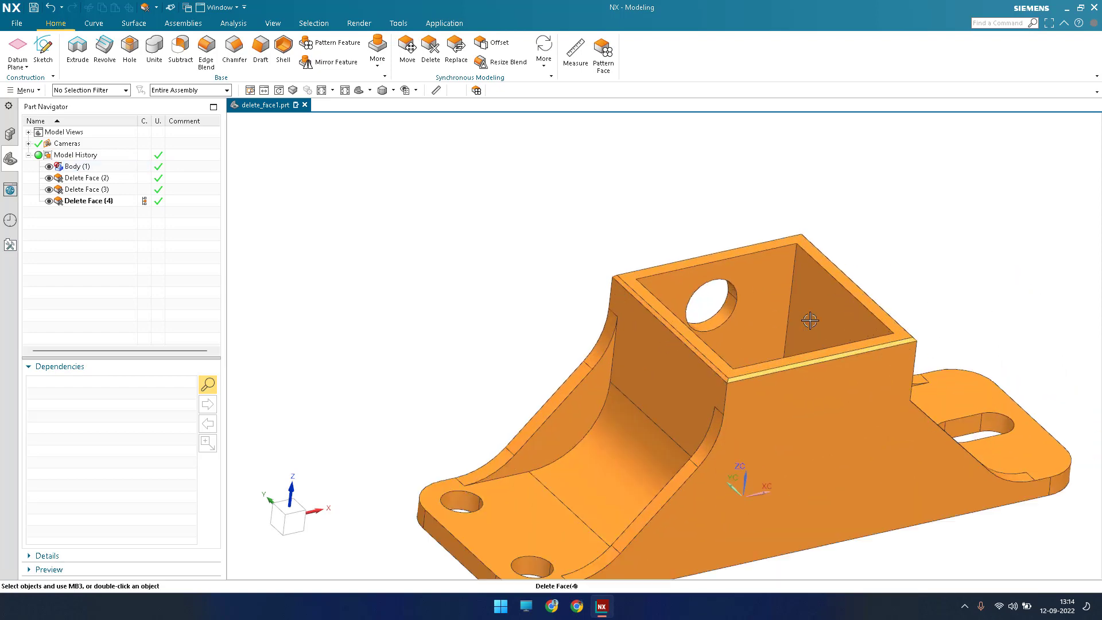
pyautogui.scroll(5, 534, 357)
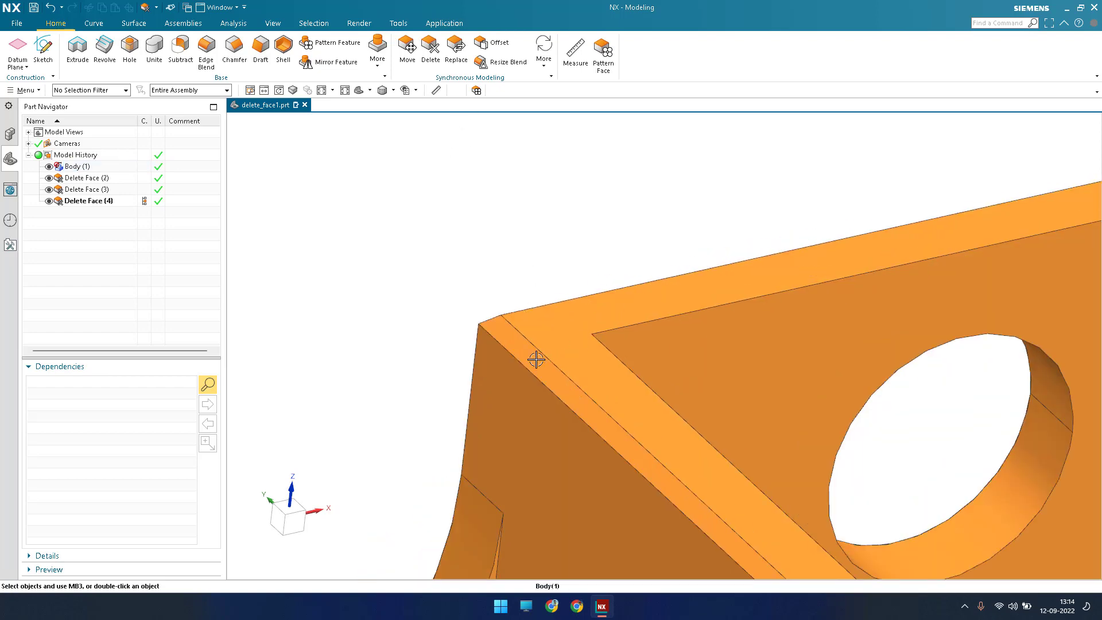
pyautogui.scroll(-4, 534, 361)
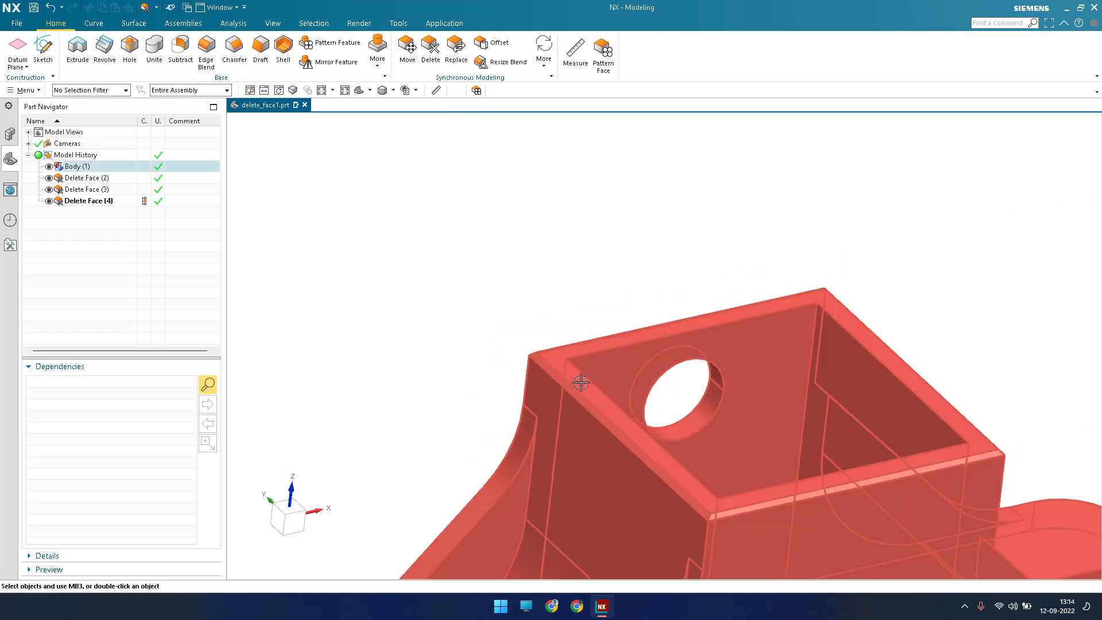
pyautogui.scroll(-2, 564, 325)
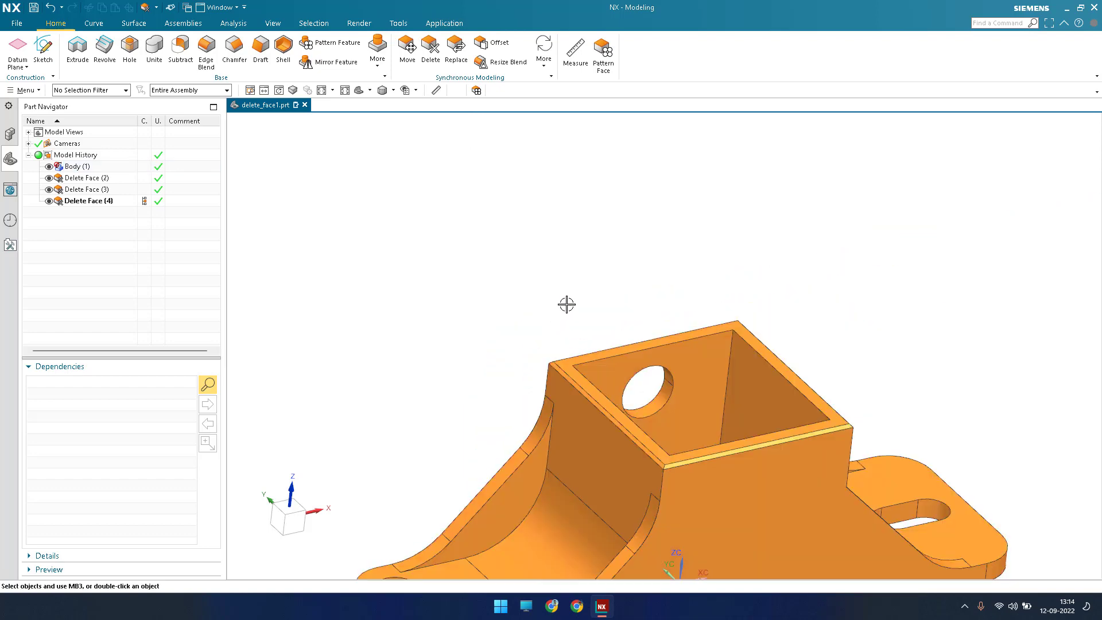
# Start a new Delete Face and select the first two outer rim faces at the box corner
pyautogui.click(430, 50)
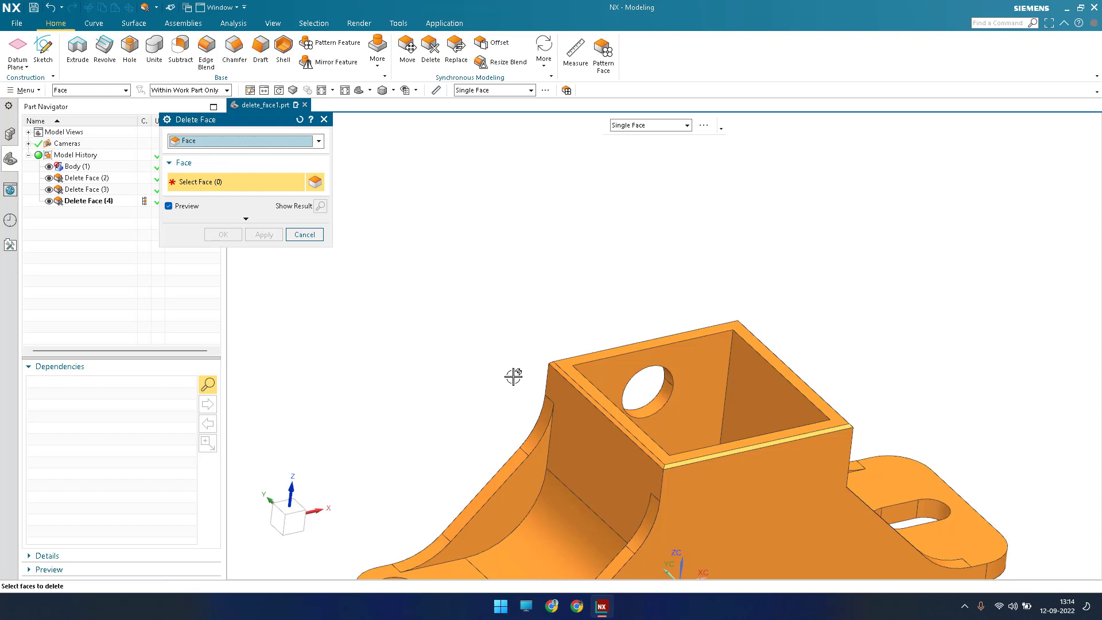
pyautogui.scroll(5, 513, 376)
pyautogui.scroll(2, 593, 312)
pyautogui.click(704, 421)
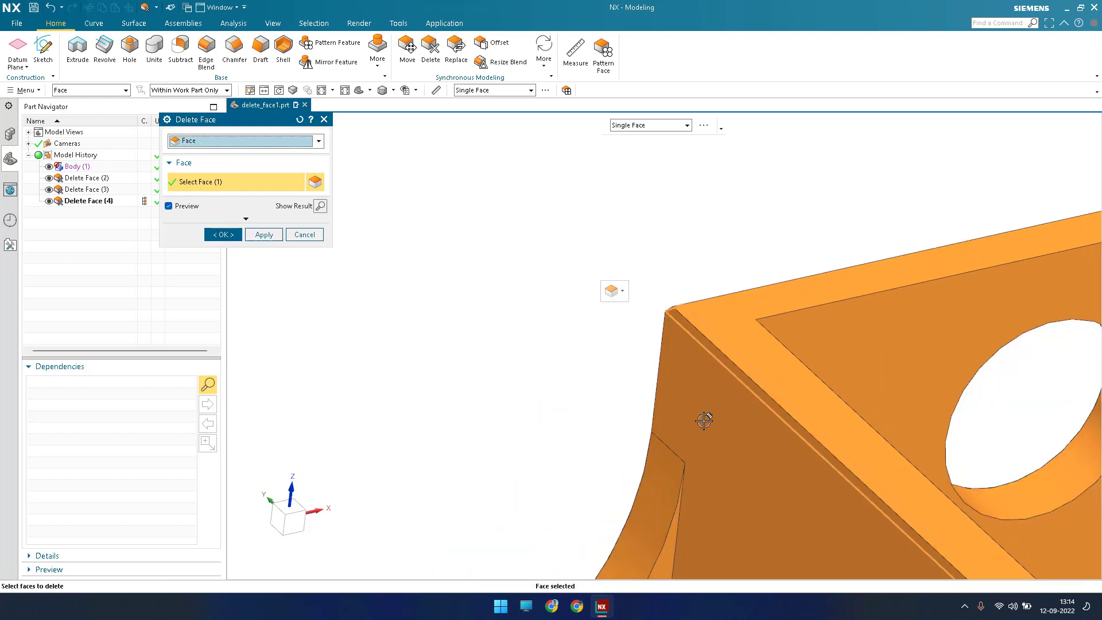
pyautogui.scroll(-2, 688, 416)
pyautogui.scroll(5, 758, 423)
pyautogui.click(758, 423)
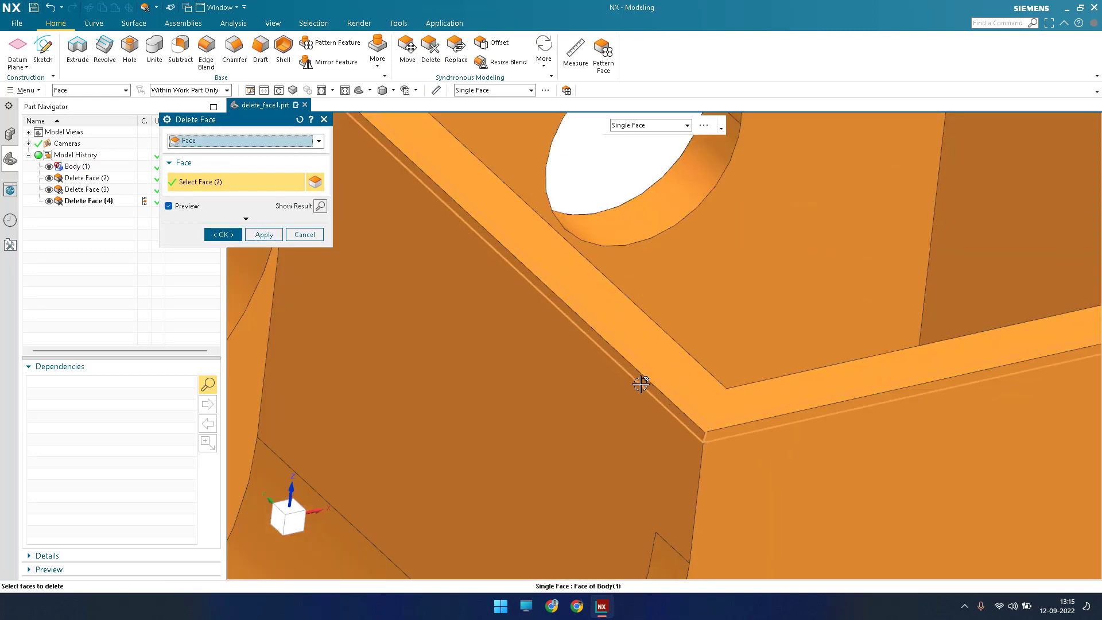
# Select the remaining two narrow rim faces and confirm deleting all four
pyautogui.scroll(-5, 641, 384)
pyautogui.moveTo(644, 381); pyautogui.dragTo(569, 391, button='middle')
pyautogui.scroll(5, 647, 325)
pyautogui.click(646, 324)
pyautogui.click(595, 375)
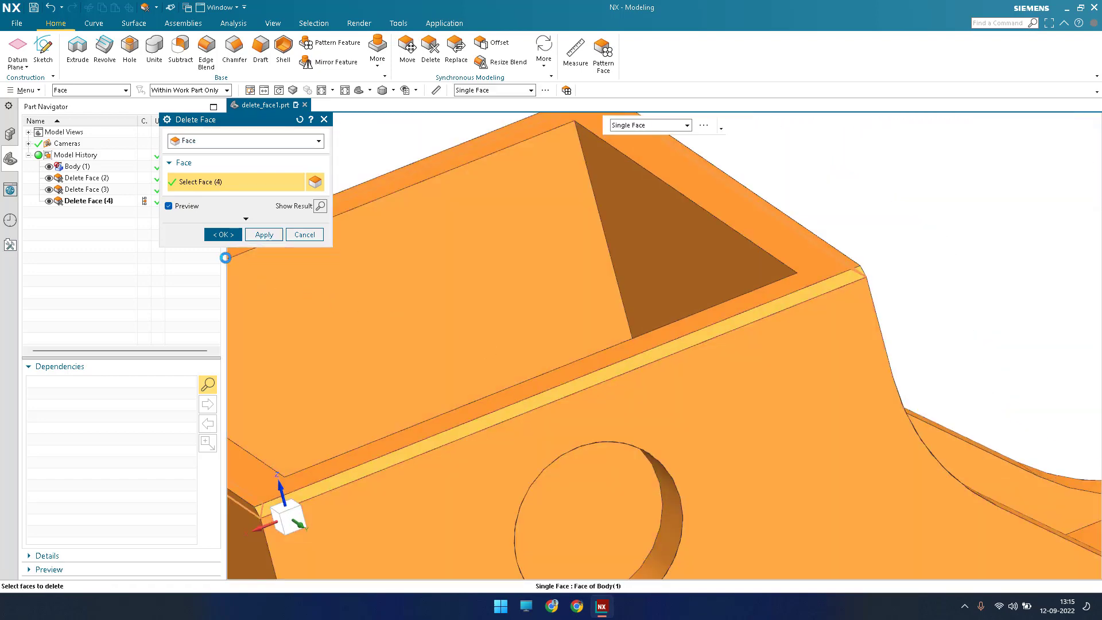
pyautogui.click(223, 234)
# Pick the first two top outer edges of the box for the edge blend
pyautogui.scroll(-3, 769, 344)
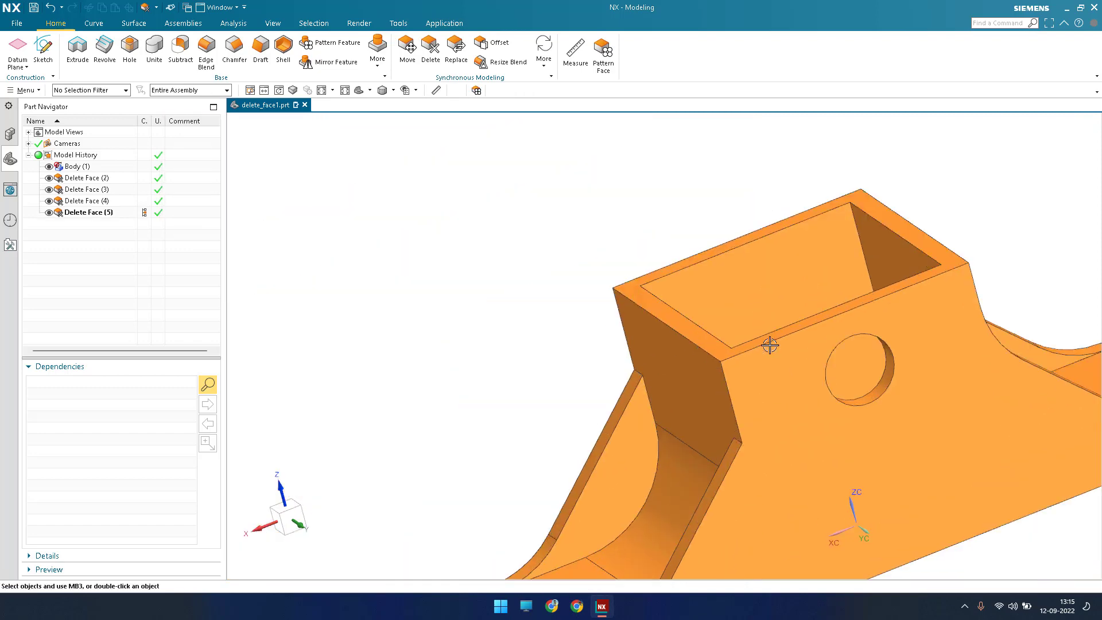
pyautogui.scroll(6, 780, 332)
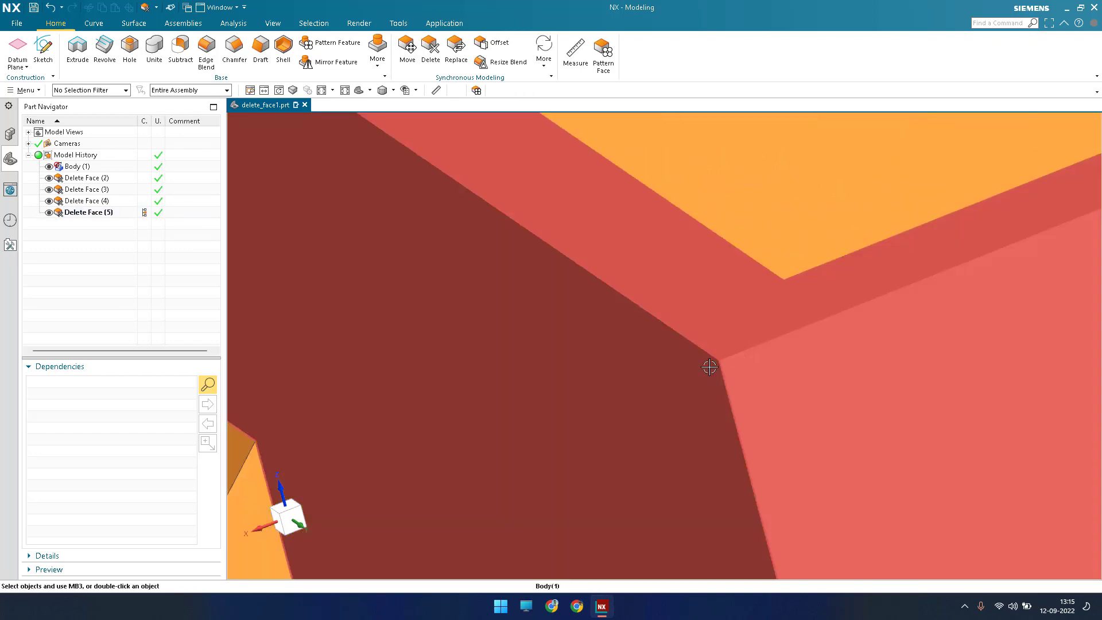
pyautogui.scroll(-5, 710, 367)
pyautogui.moveTo(647, 361); pyautogui.dragTo(610, 396, button='middle')
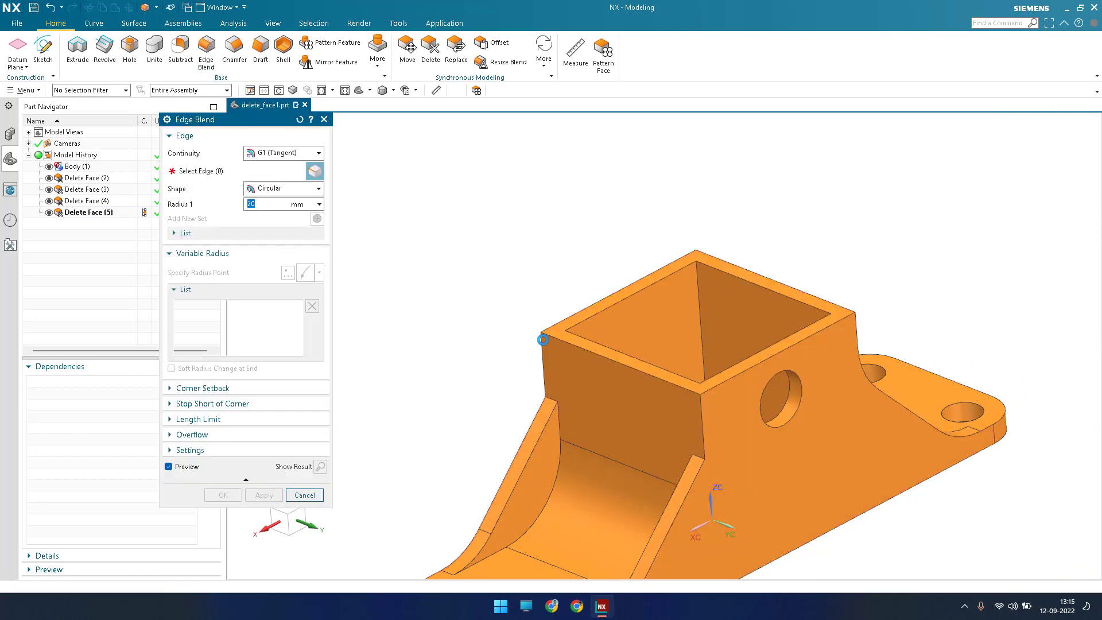
pyautogui.scroll(5, 542, 340)
pyautogui.click(607, 283)
pyautogui.click(524, 313)
# Change the blend Radius 1 from 20 to 1 mm
pyautogui.scroll(-3, 524, 313)
pyautogui.click(271, 204)
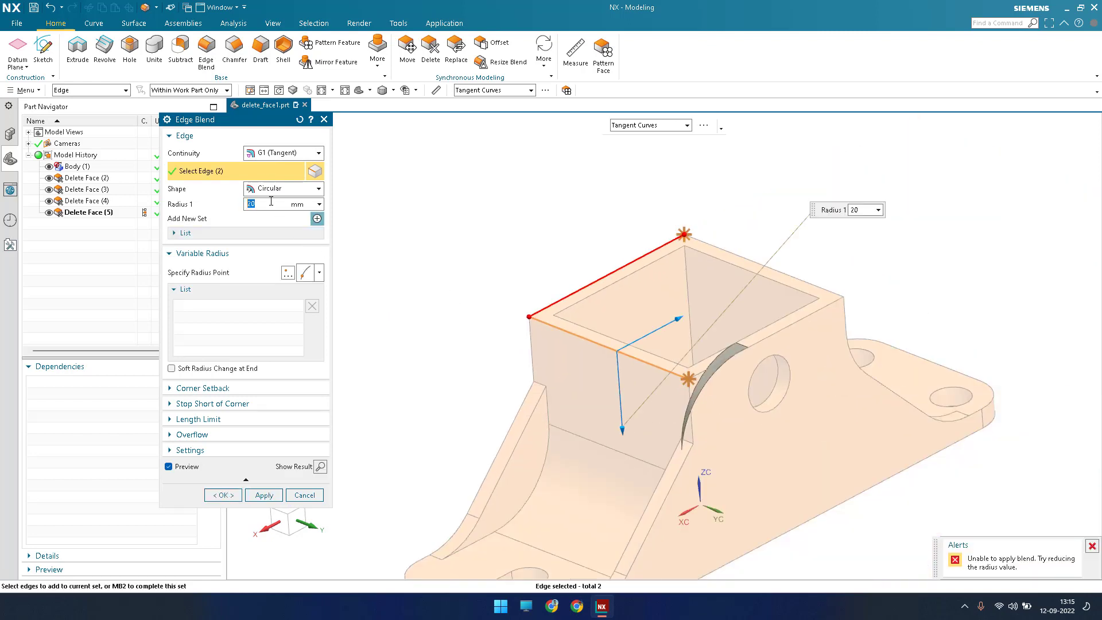
pyautogui.write('1')
pyautogui.press('Return')
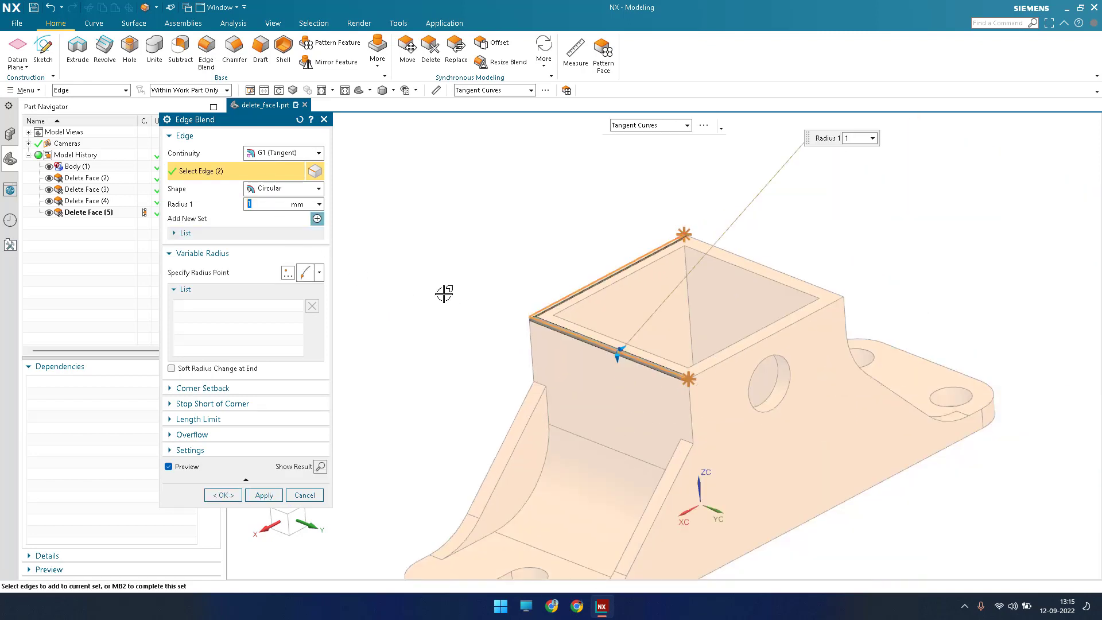
# Add the remaining two top edges and confirm the 1 mm edge blend
pyautogui.click(732, 252)
pyautogui.click(775, 333)
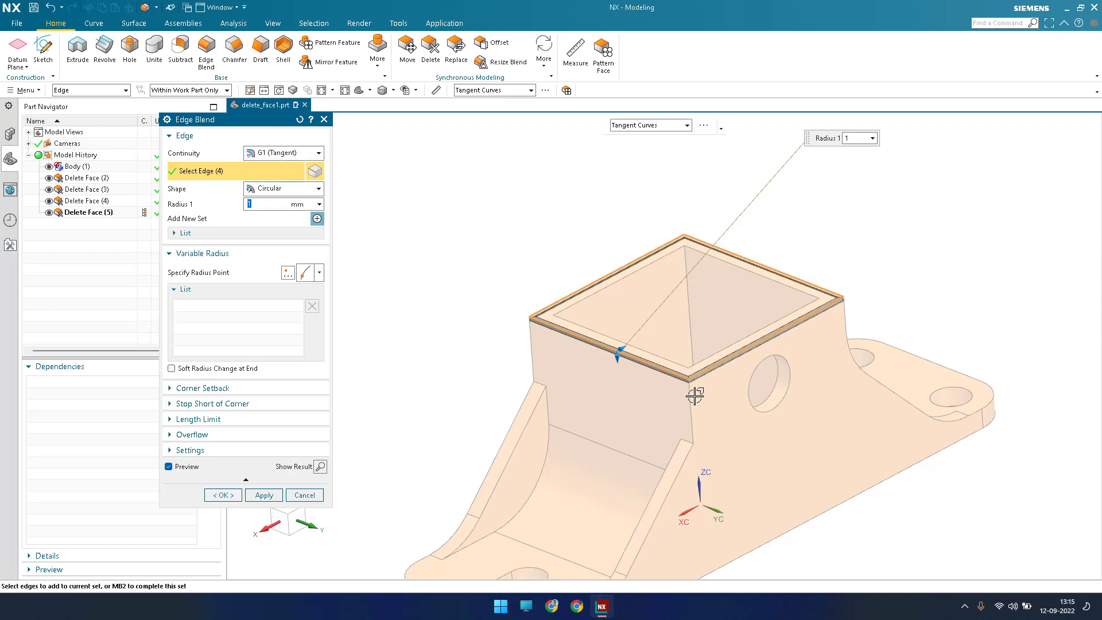
pyautogui.scroll(5, 697, 381)
pyautogui.scroll(-5, 707, 352)
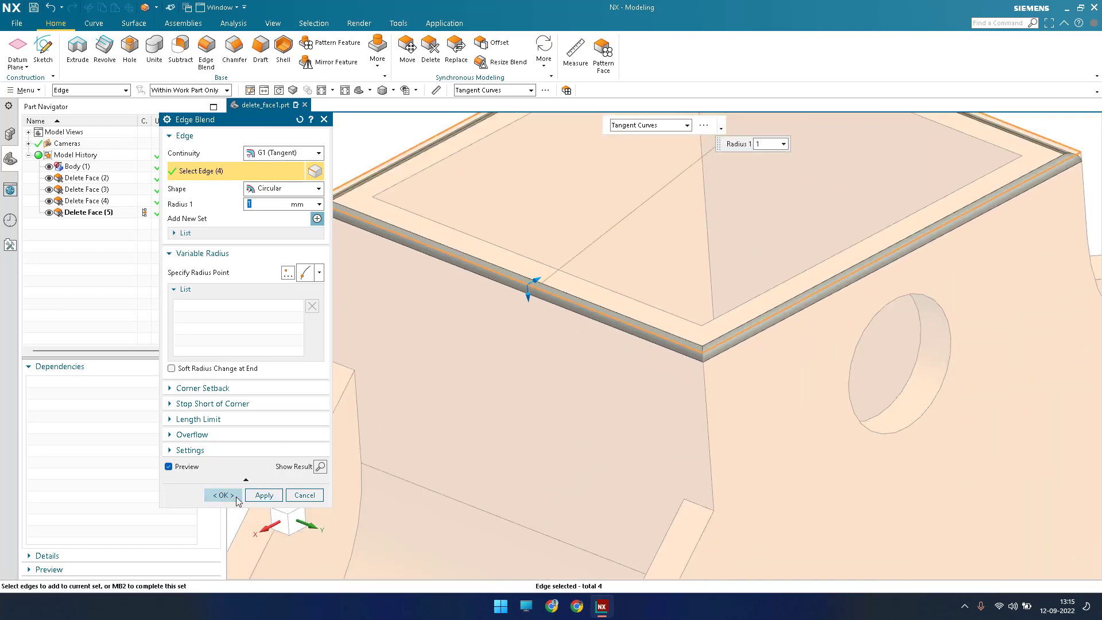
pyautogui.click(223, 495)
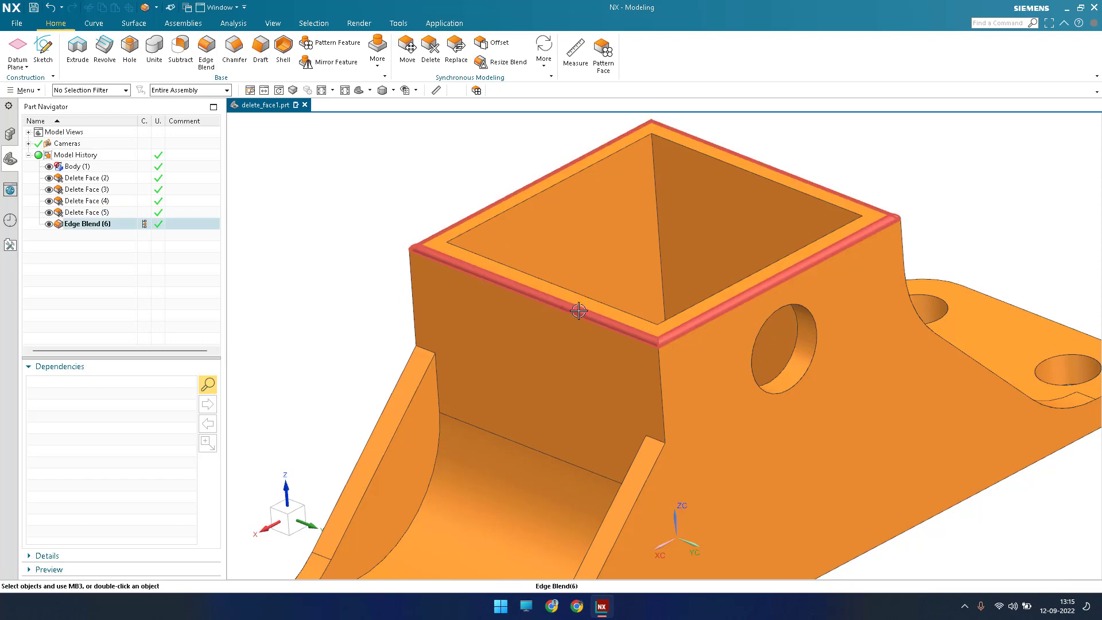
pyautogui.scroll(-5, 577, 310)
pyautogui.moveTo(577, 310); pyautogui.dragTo(650, 325, button='middle')
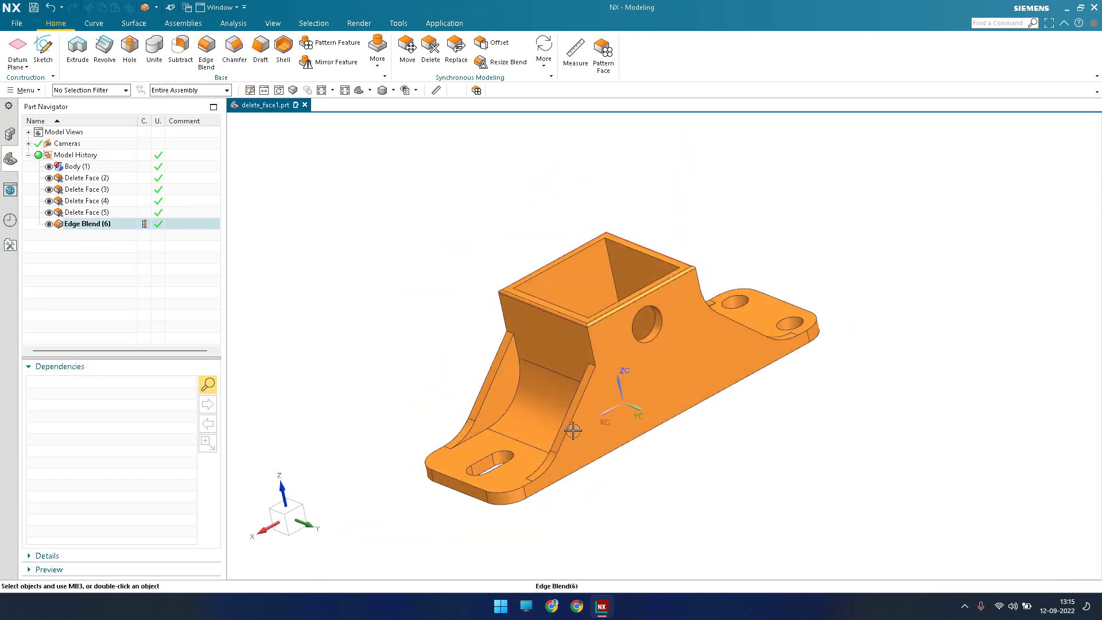
pyautogui.scroll(5, 654, 327)
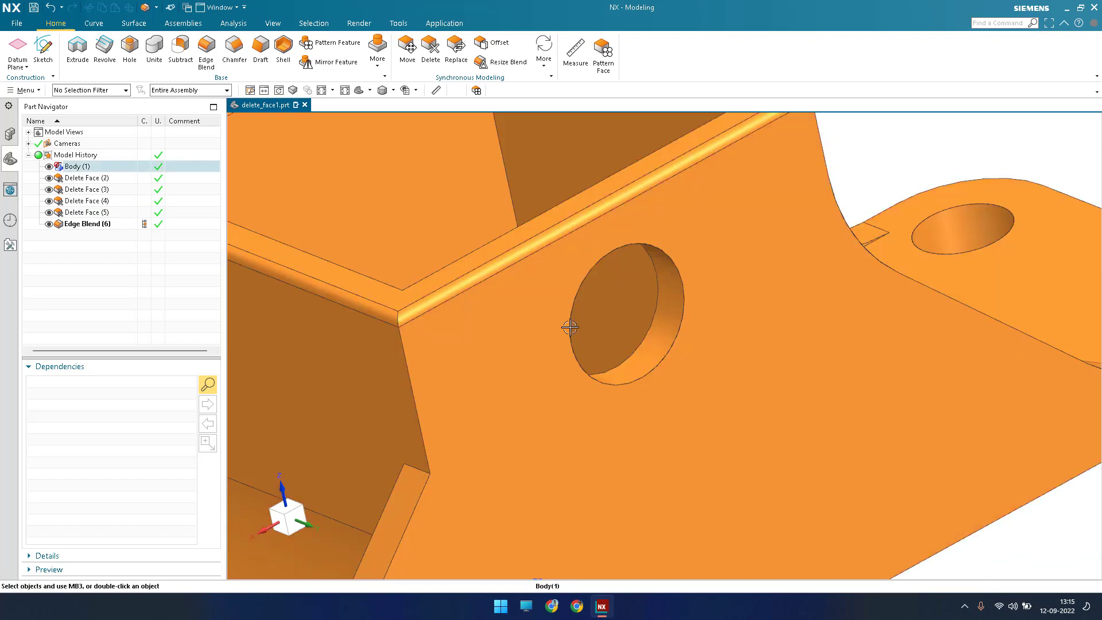
pyautogui.scroll(-5, 706, 270)
pyautogui.scroll(4, 536, 425)
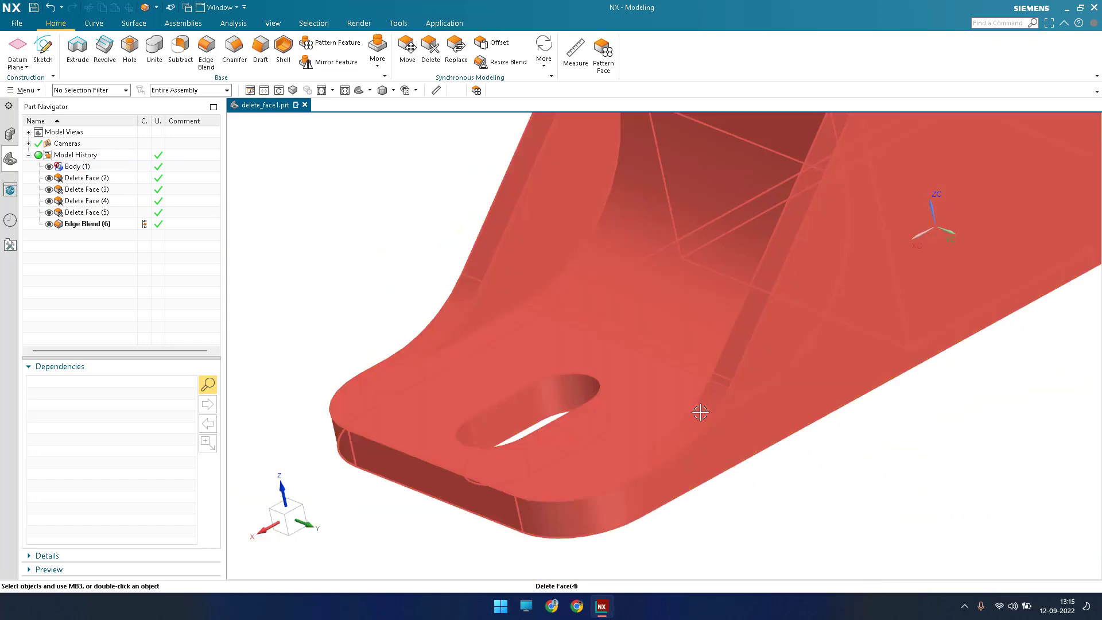
pyautogui.scroll(-4, 688, 422)
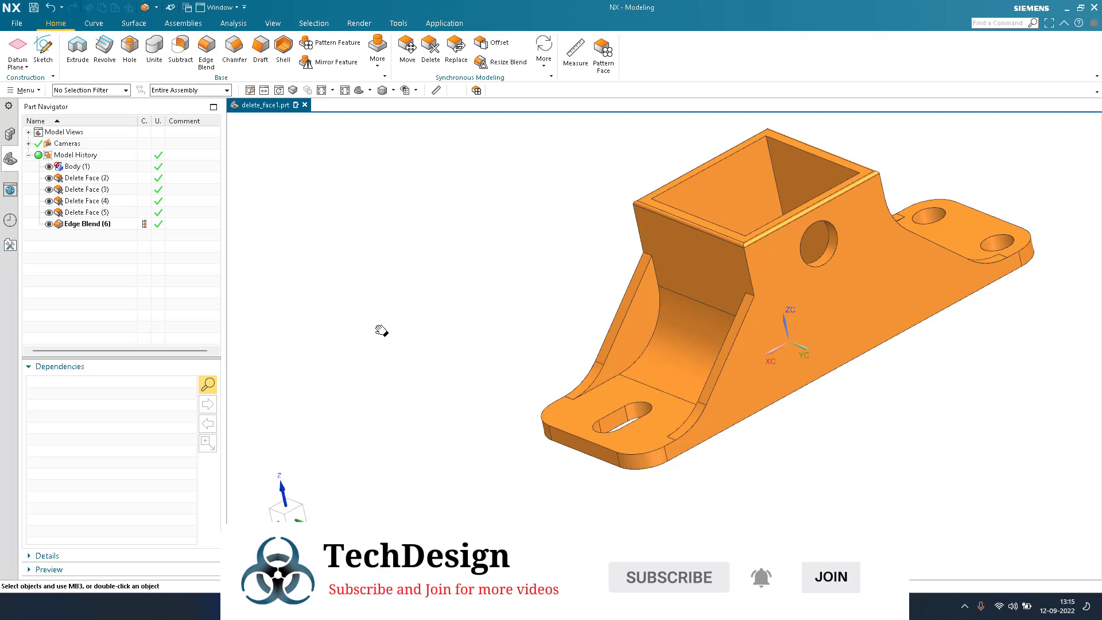
pyautogui.keyDown('shift'); pyautogui.moveTo(457, 303); pyautogui.dragTo(386, 327, button='middle'); pyautogui.keyUp('shift')
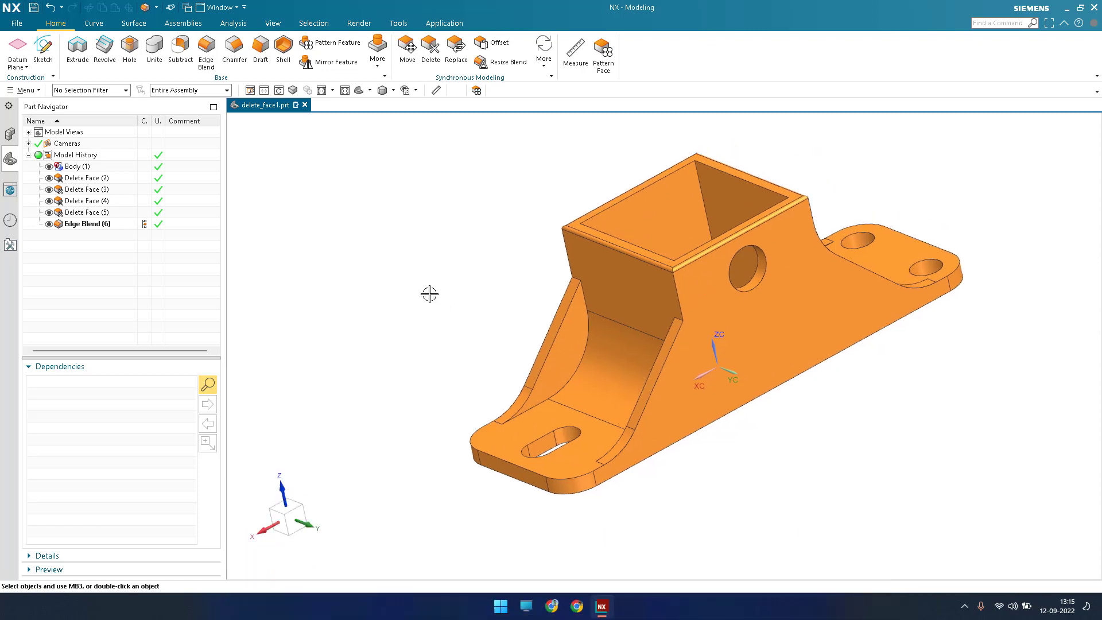